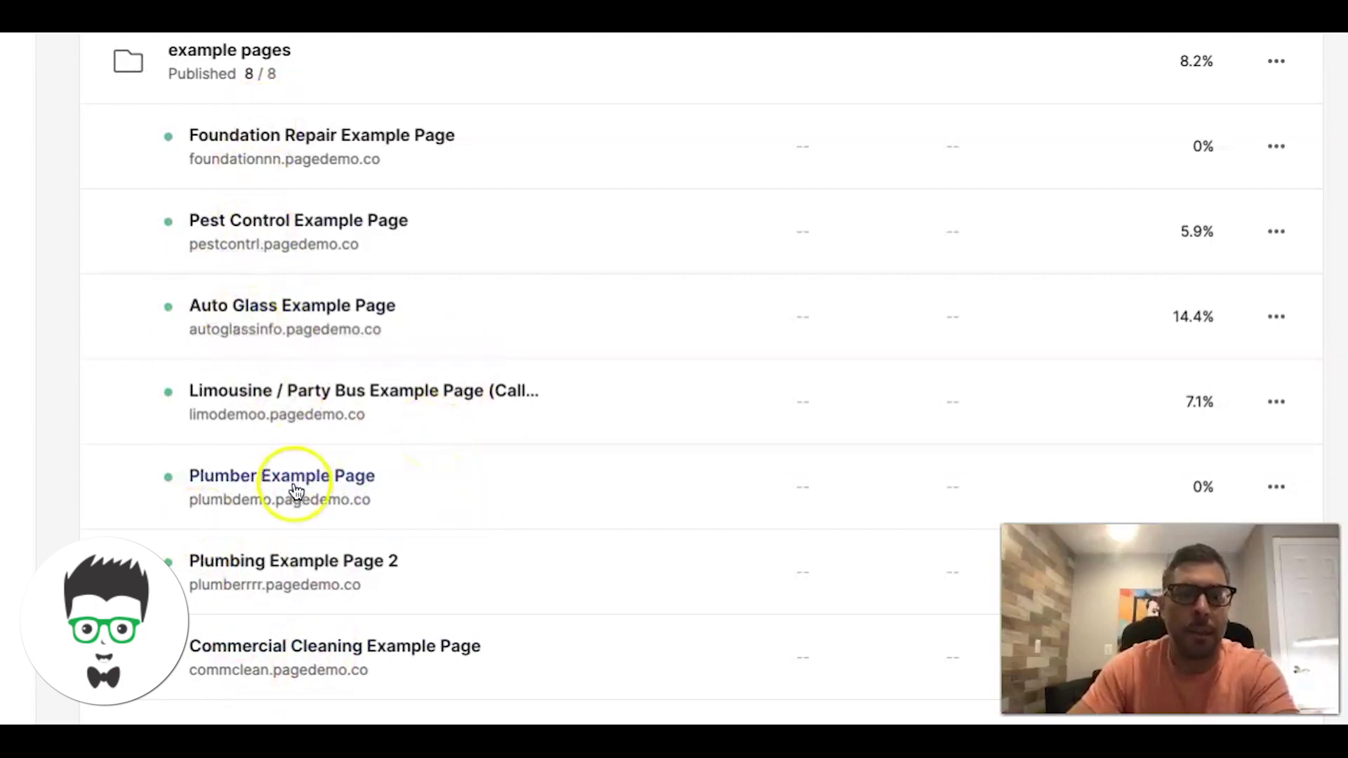
Step: Select Plumbing Example Page 2 in the page list and launch it in the design editor
click(273, 566)
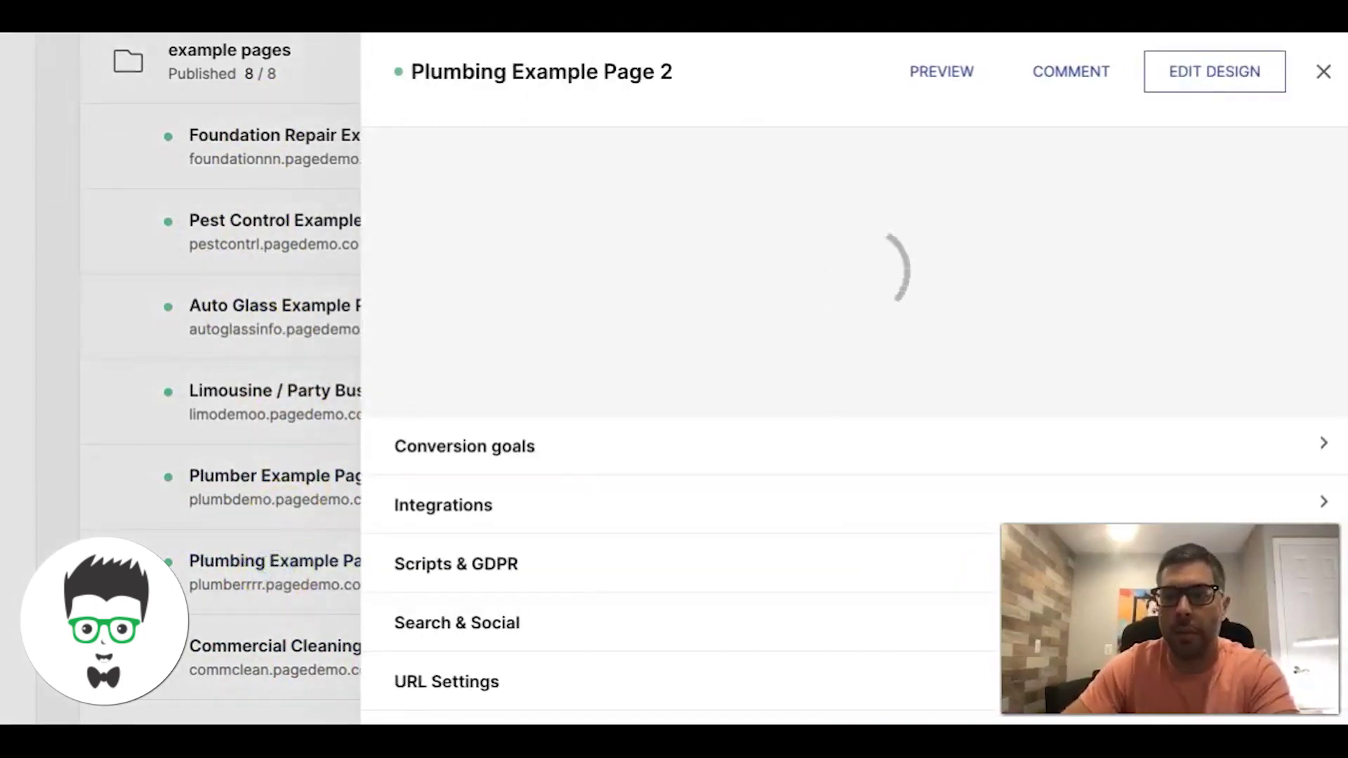
click(1208, 70)
click(653, 148)
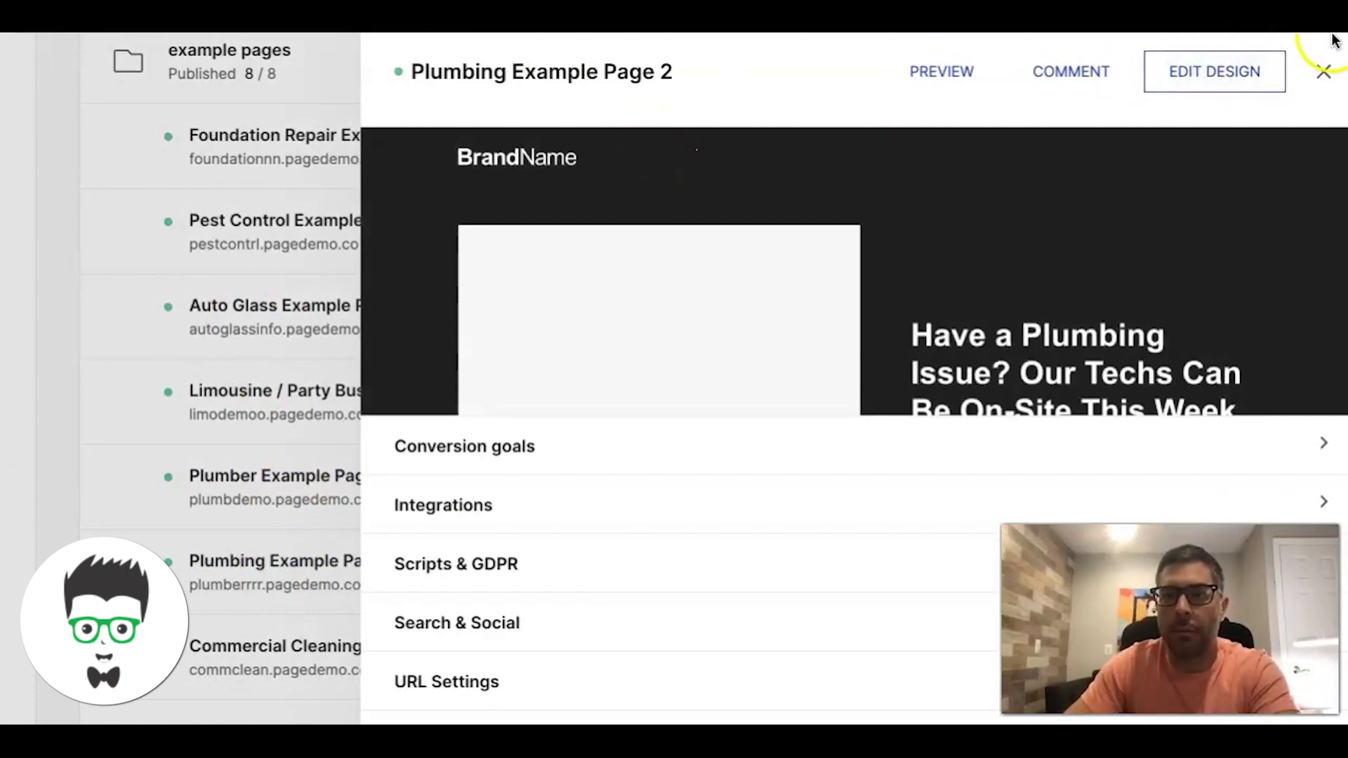
click(1246, 68)
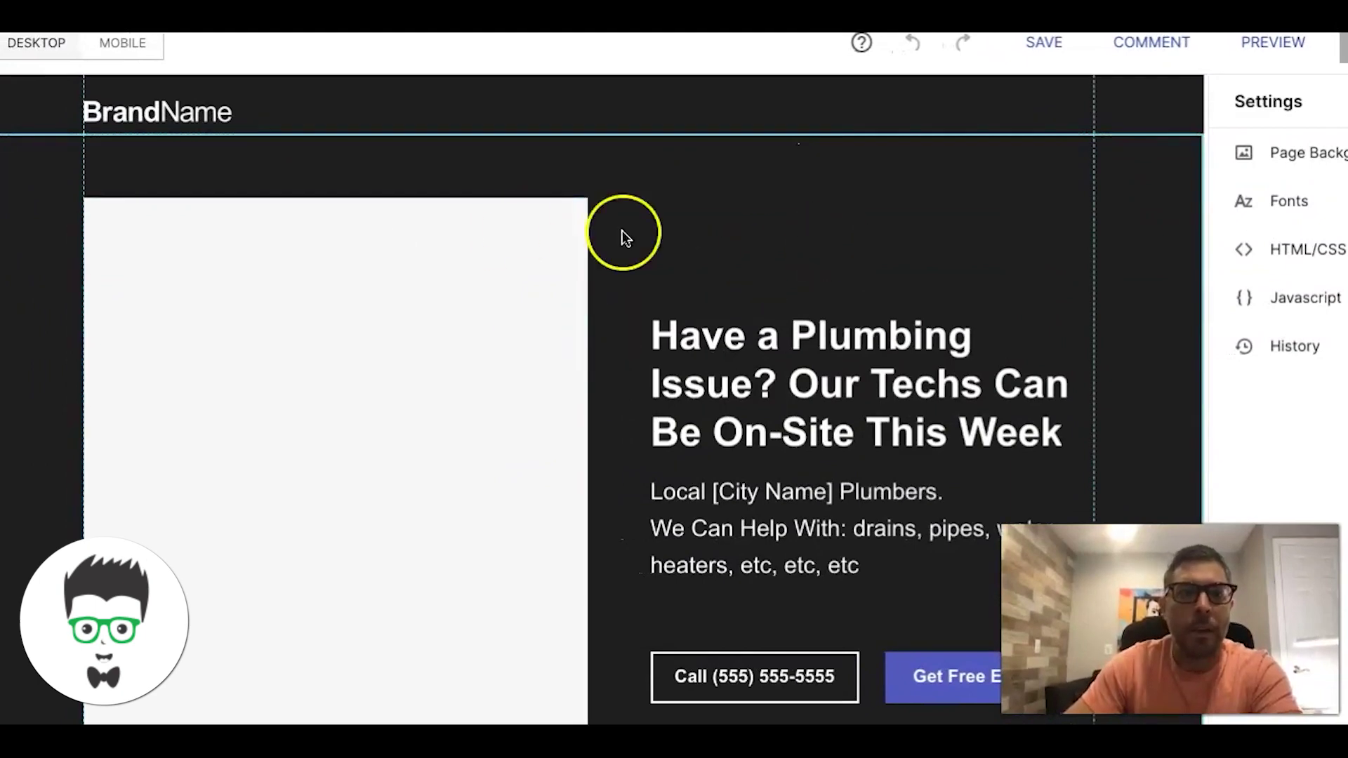
scroll(684, 205, down, 1)
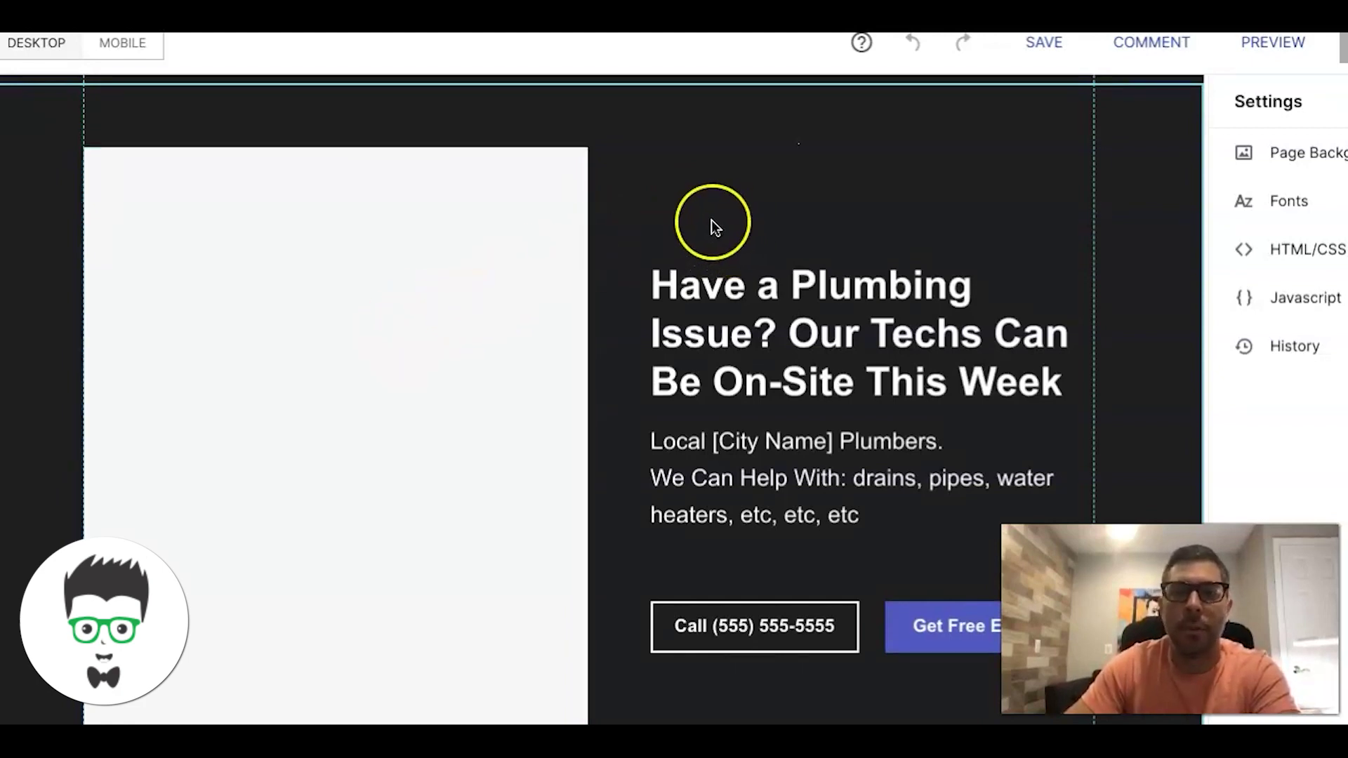
scroll(460, 300, down, 1)
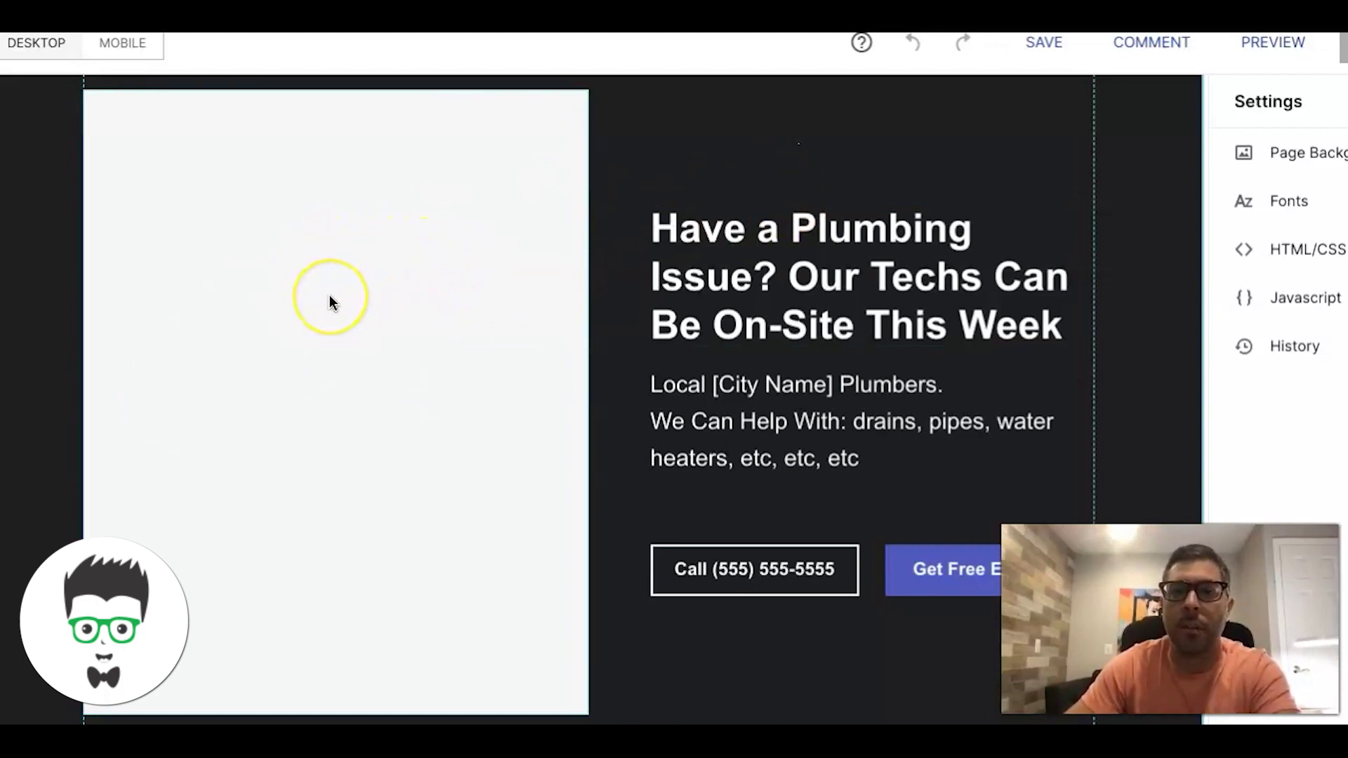
scroll(390, 331, down, 1)
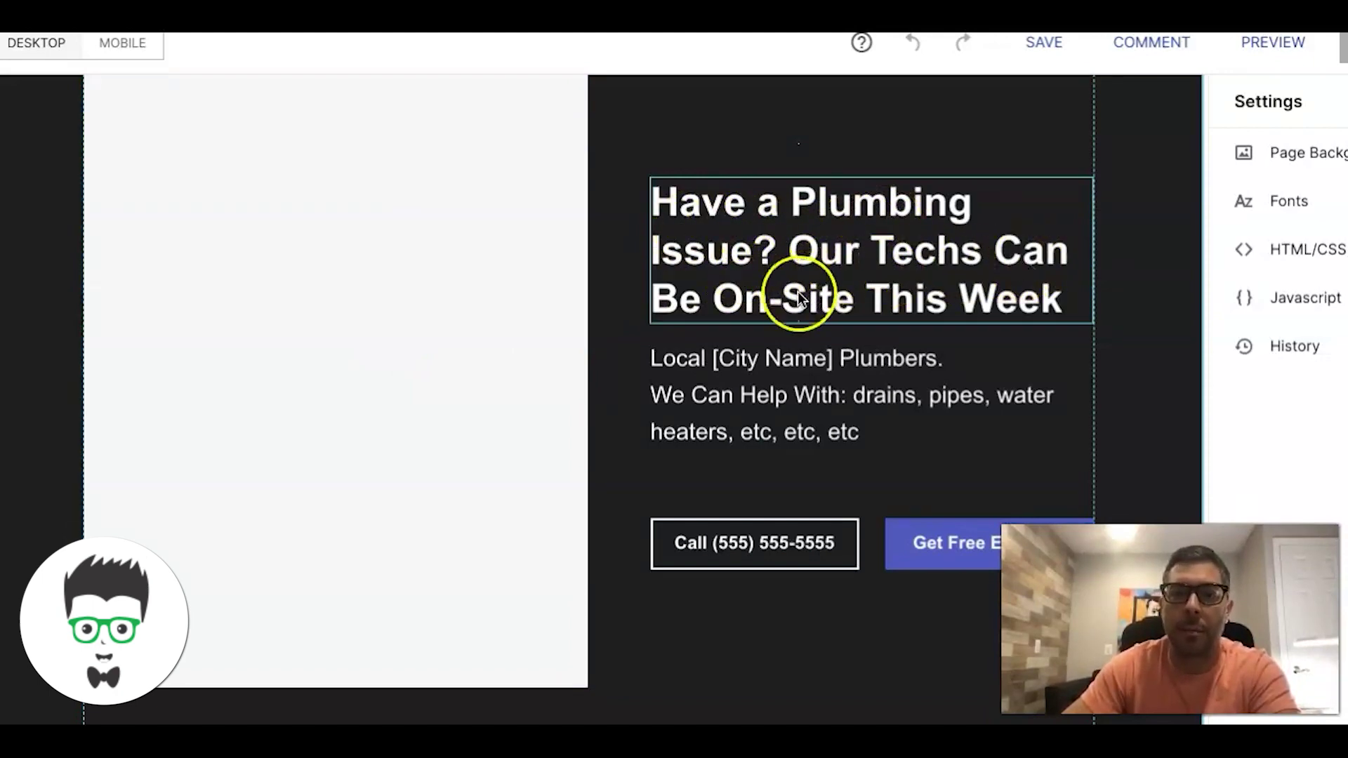
Step: Edit the hero headline and highlight the words 'This Week'
click(960, 309)
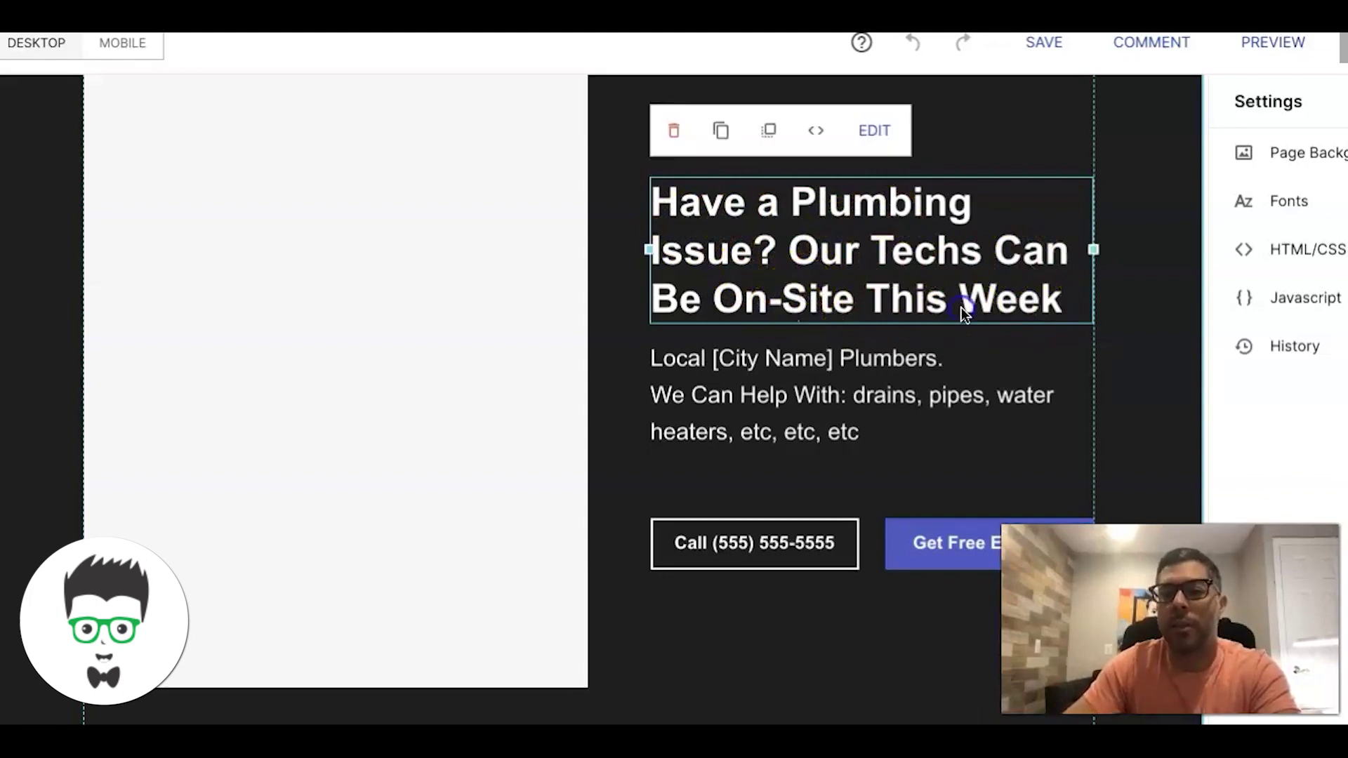
click(1004, 307)
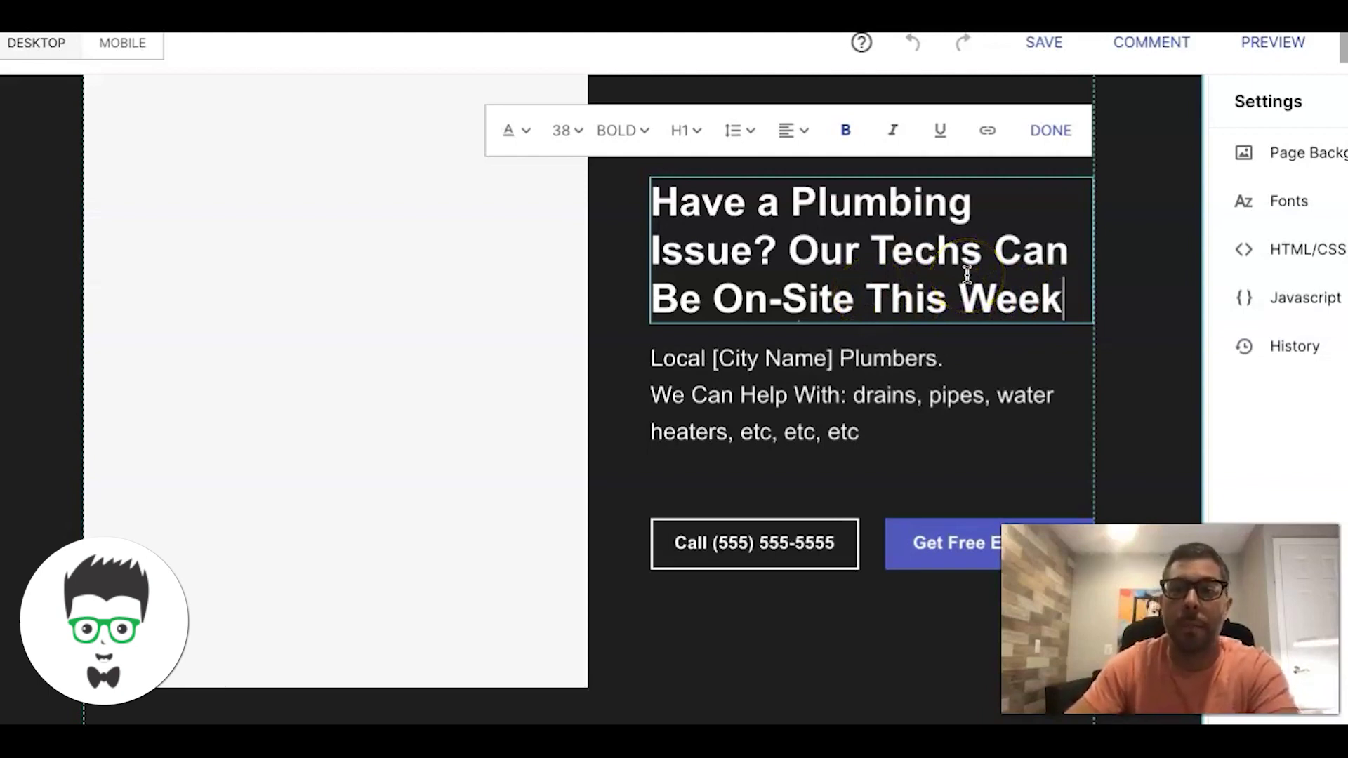
click(1066, 301)
drag(1066, 300, 866, 300)
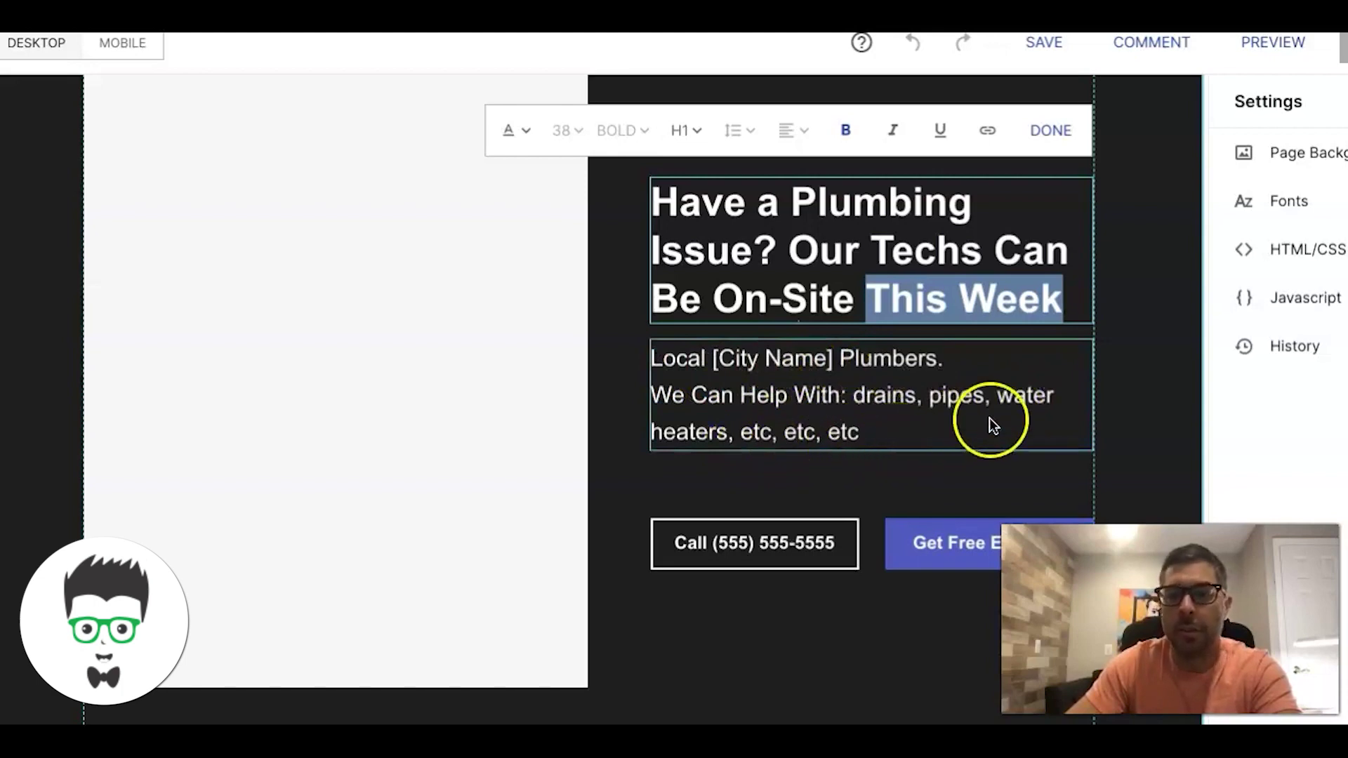
Step: Scroll down and click on elements below the hero headline
scroll(802, 419, down, 3)
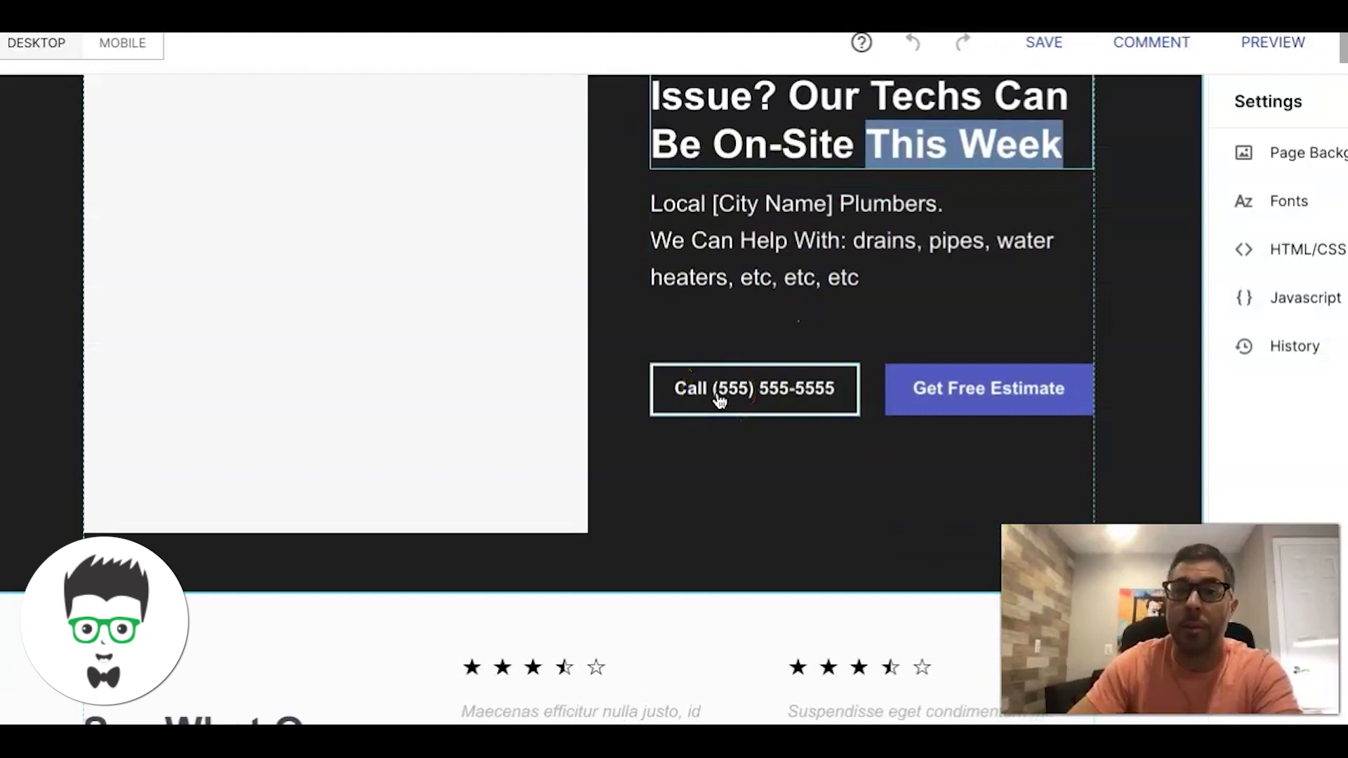
click(758, 422)
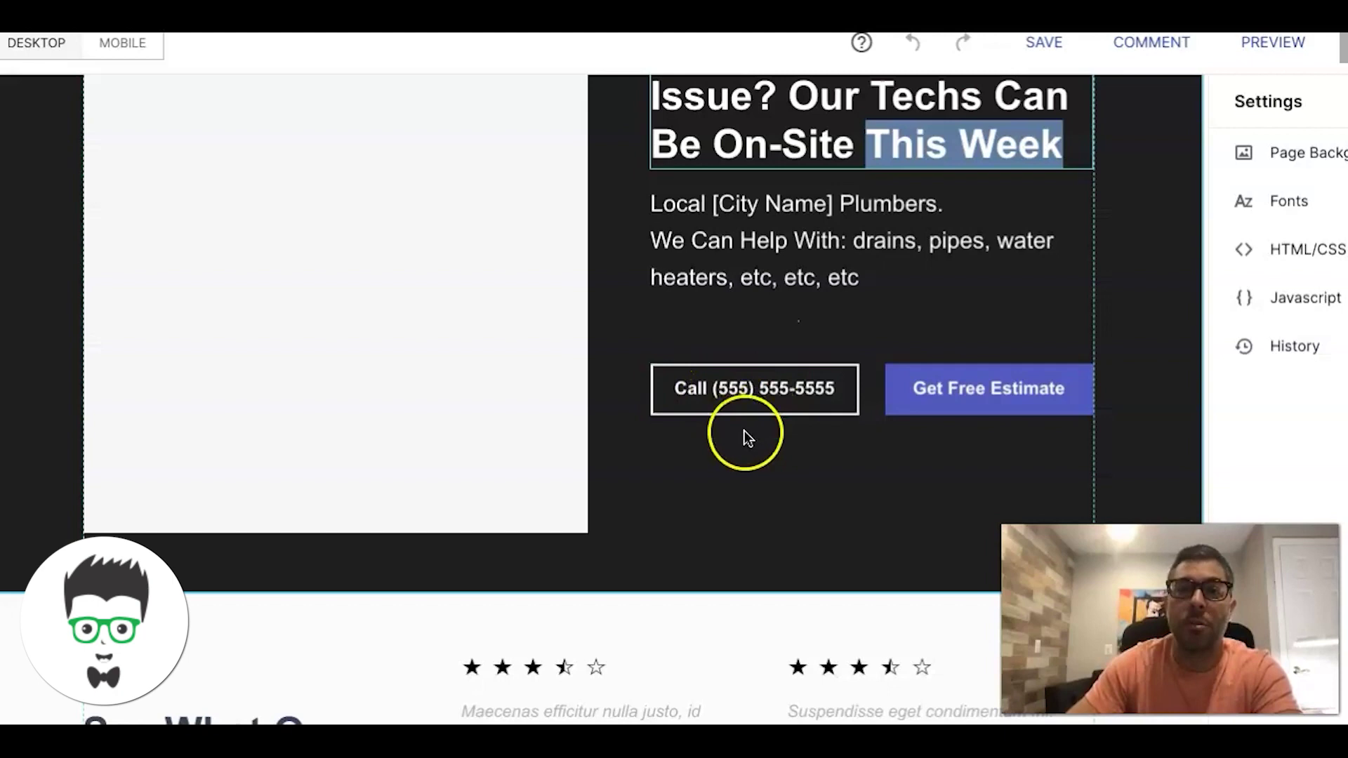
click(743, 407)
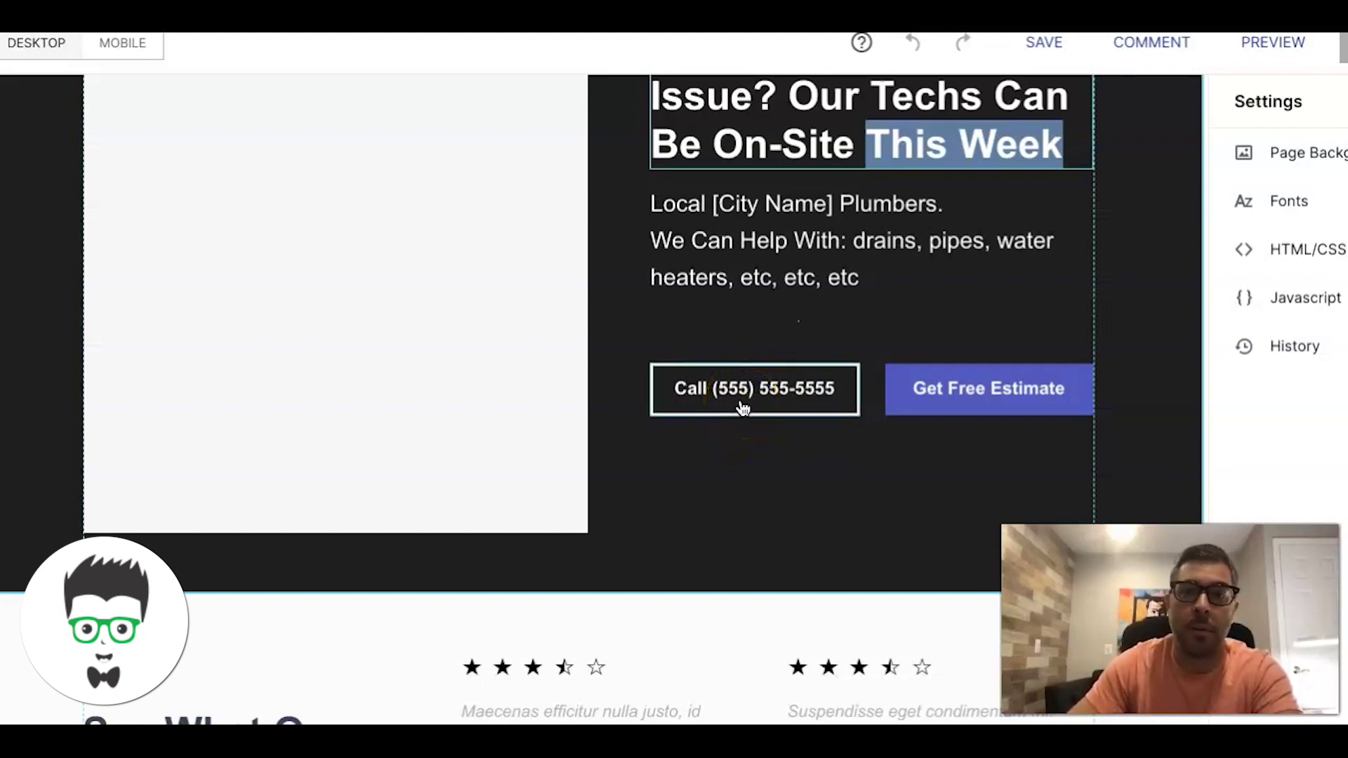
click(786, 404)
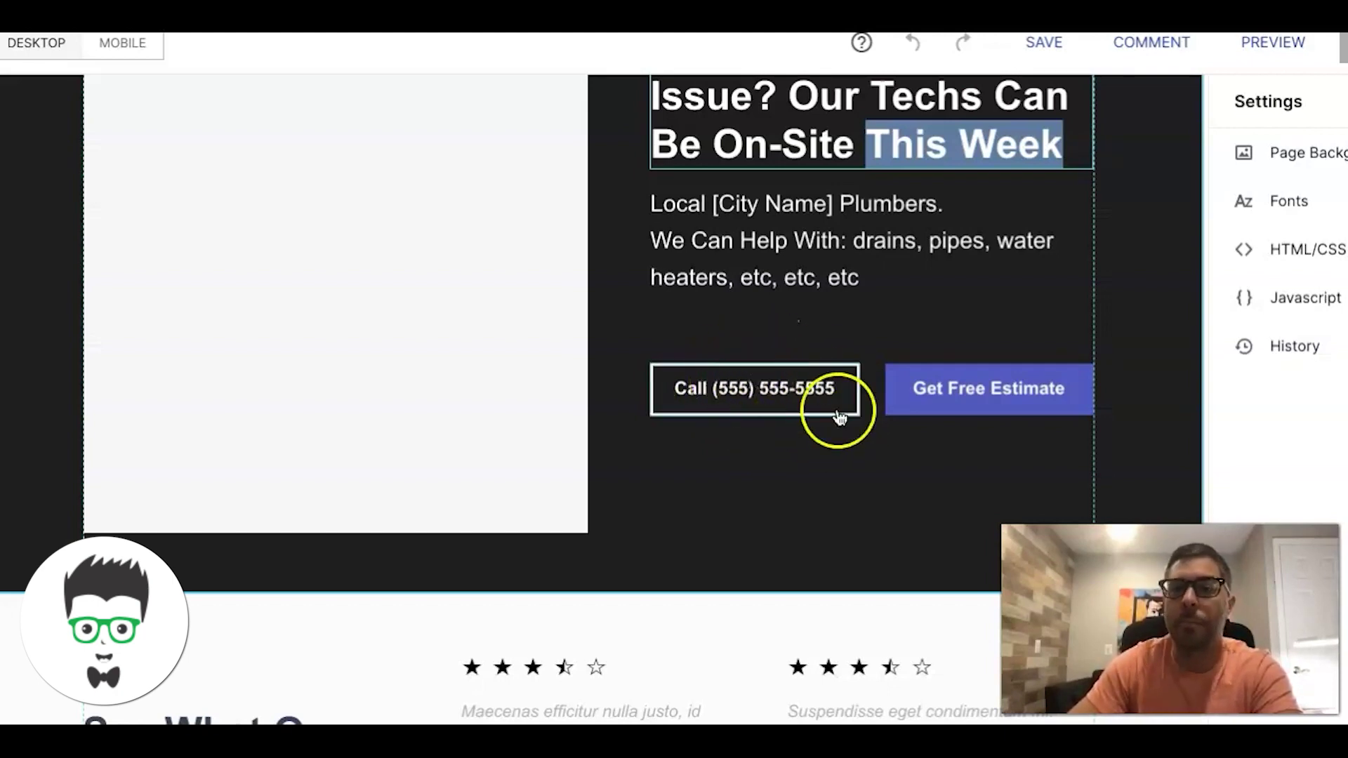
click(968, 390)
click(950, 317)
click(943, 470)
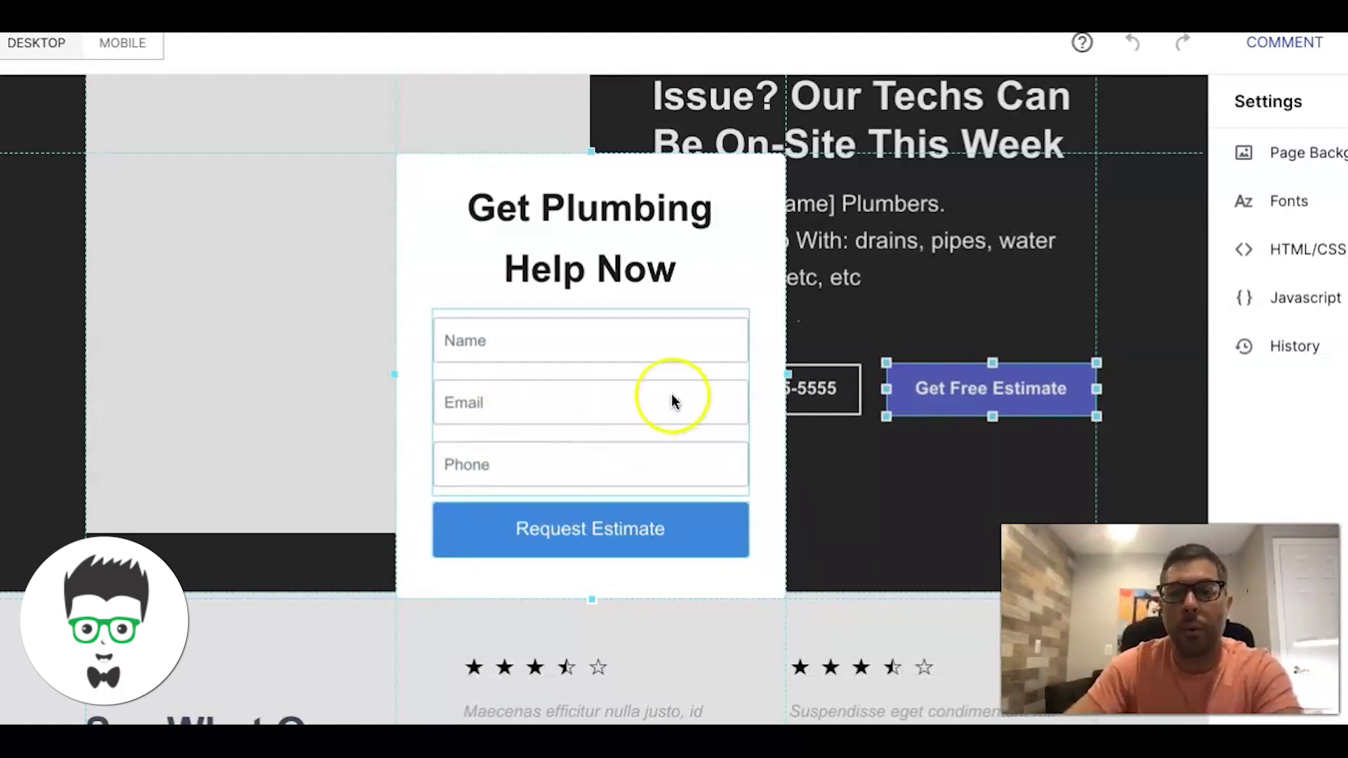
click(578, 239)
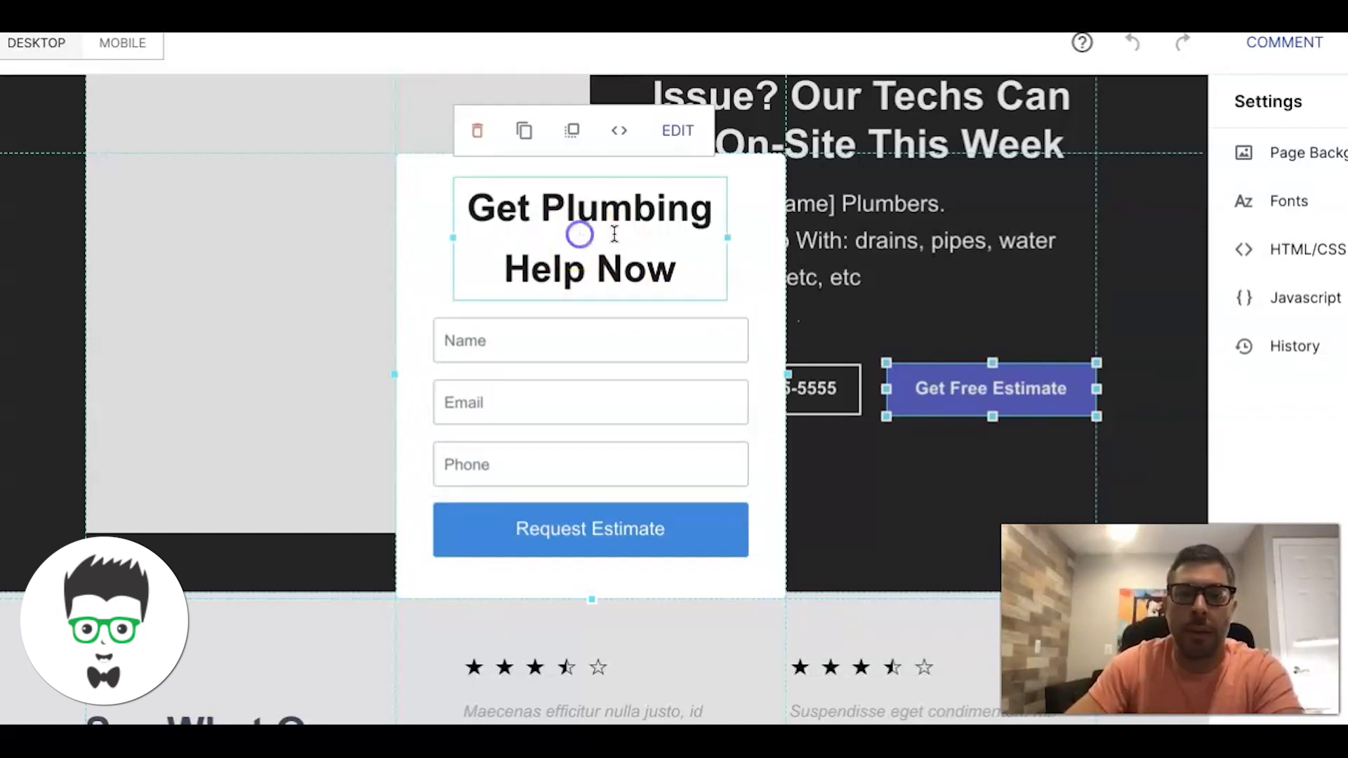
click(631, 250)
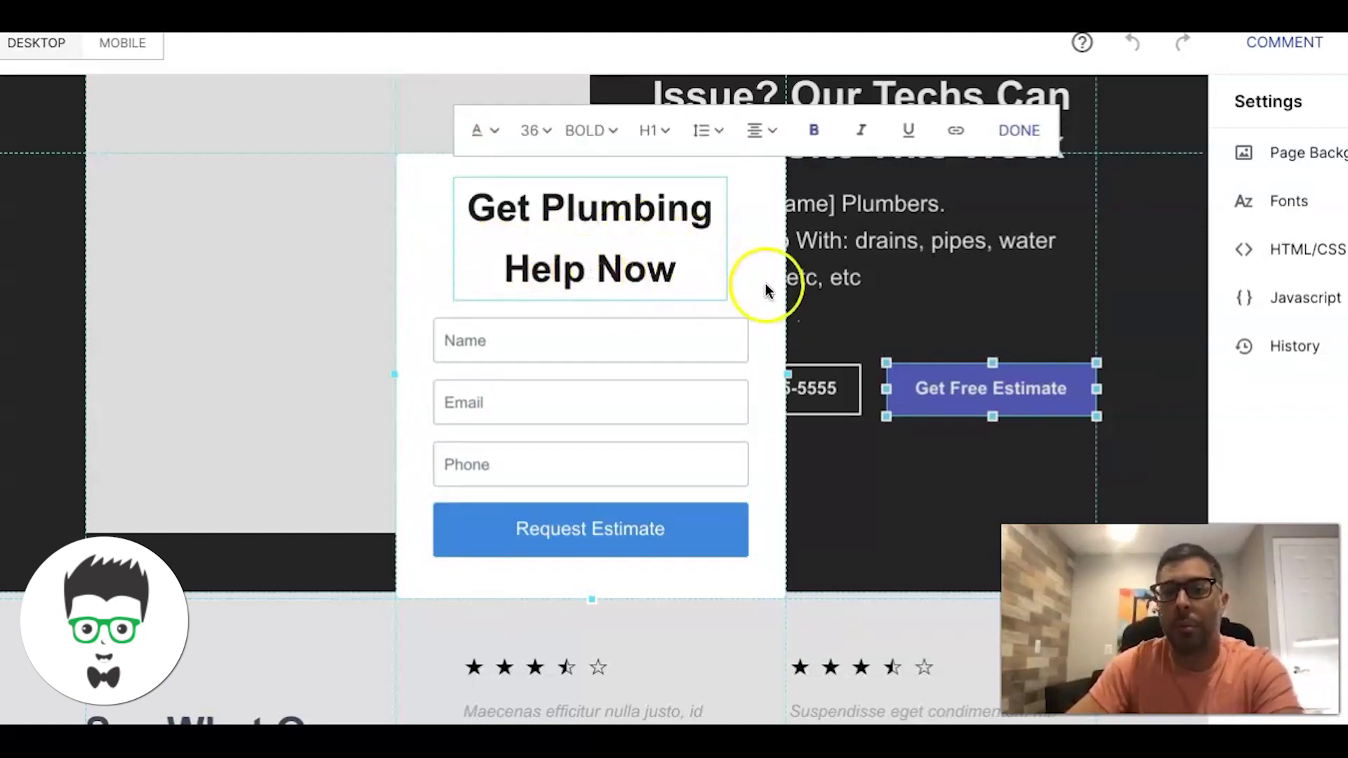
click(766, 261)
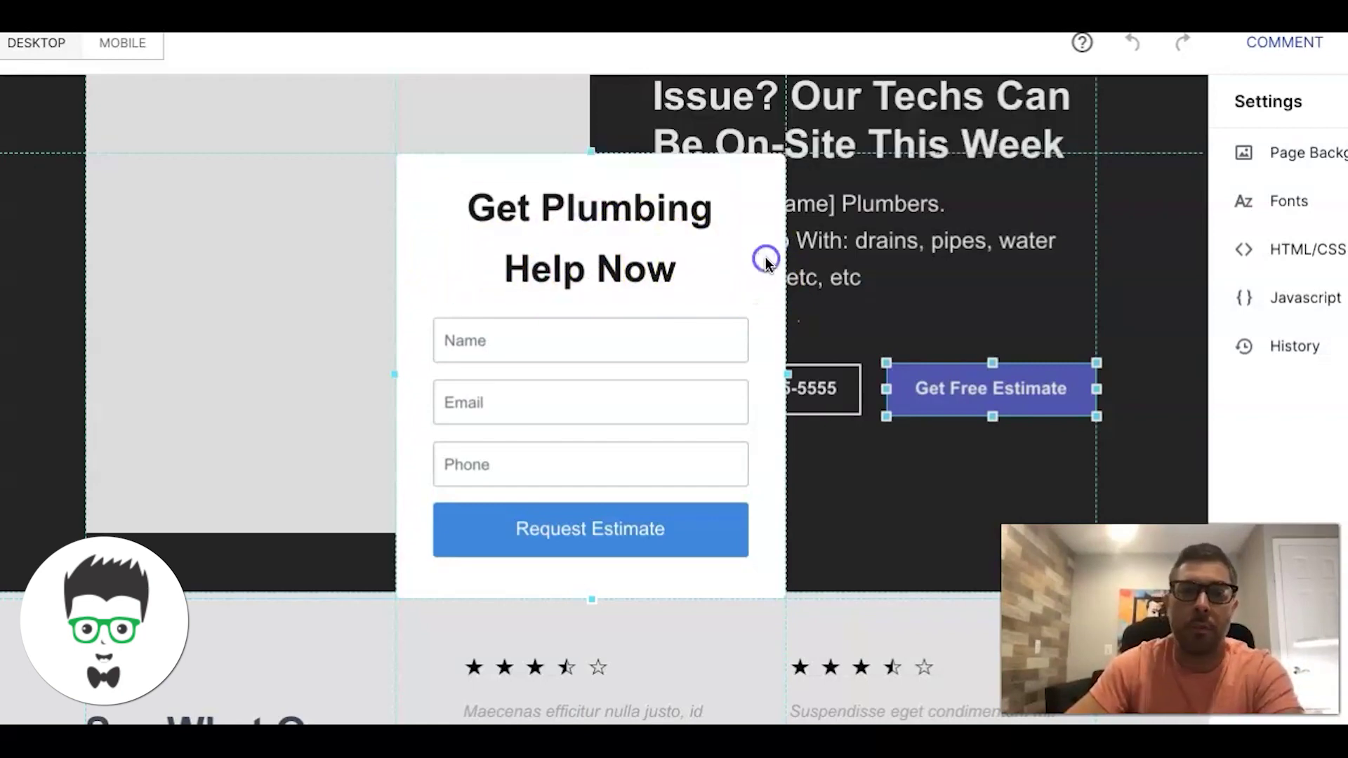
click(960, 305)
click(1101, 230)
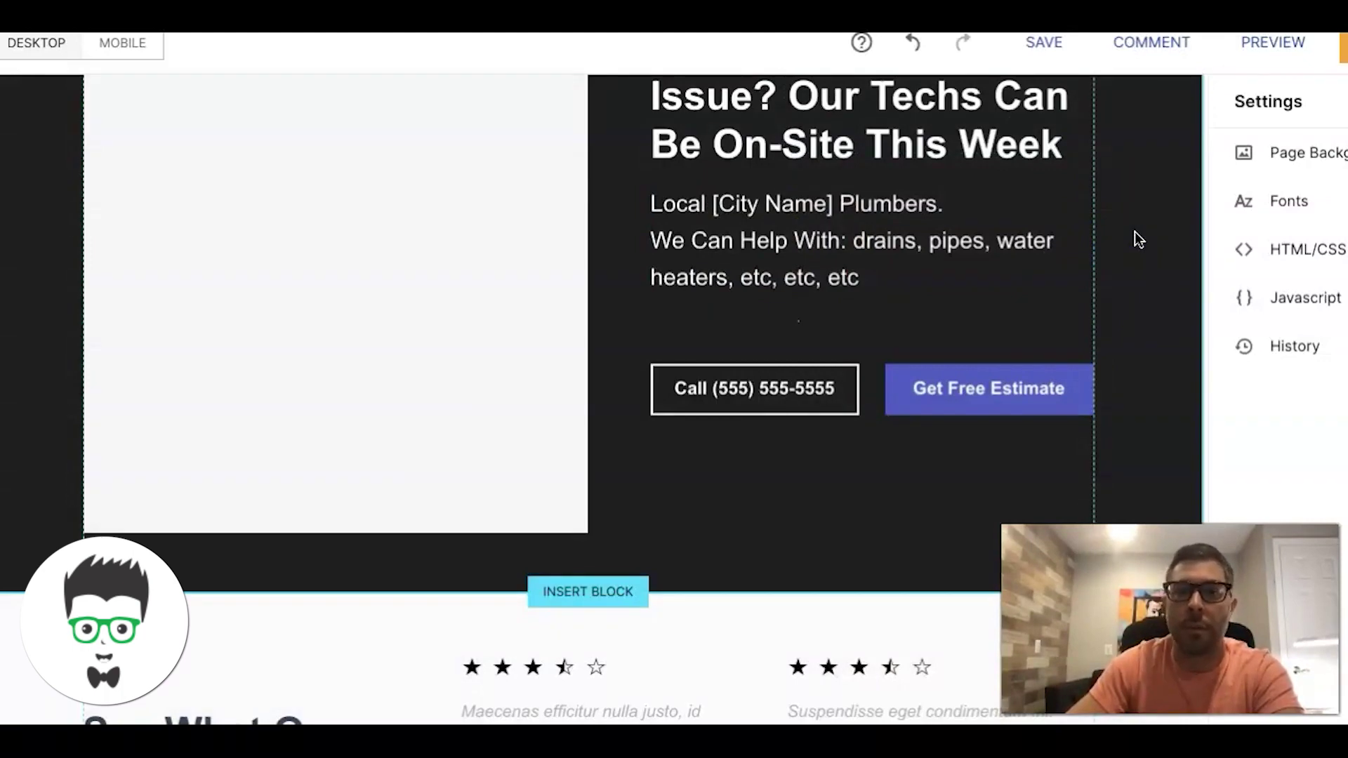
scroll(1135, 233, down, 1)
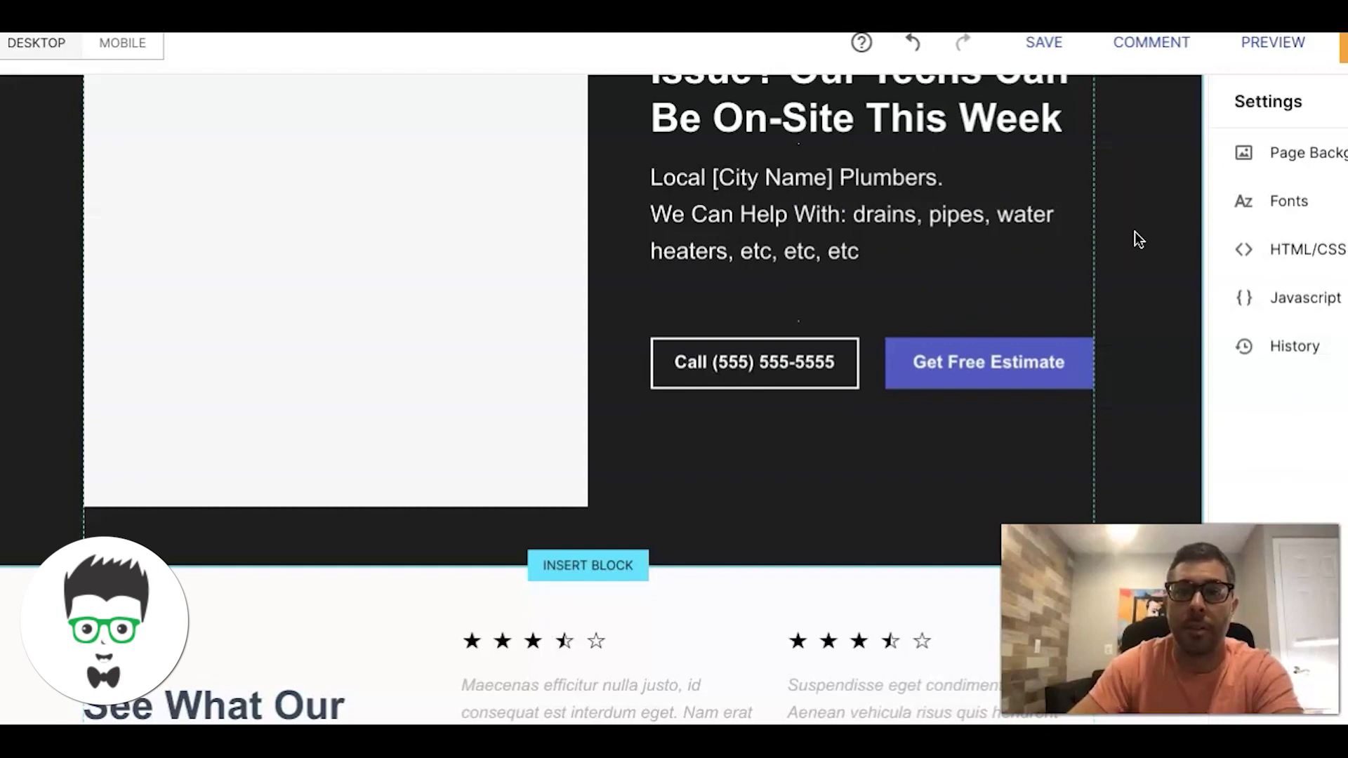
scroll(1135, 232, down, 5)
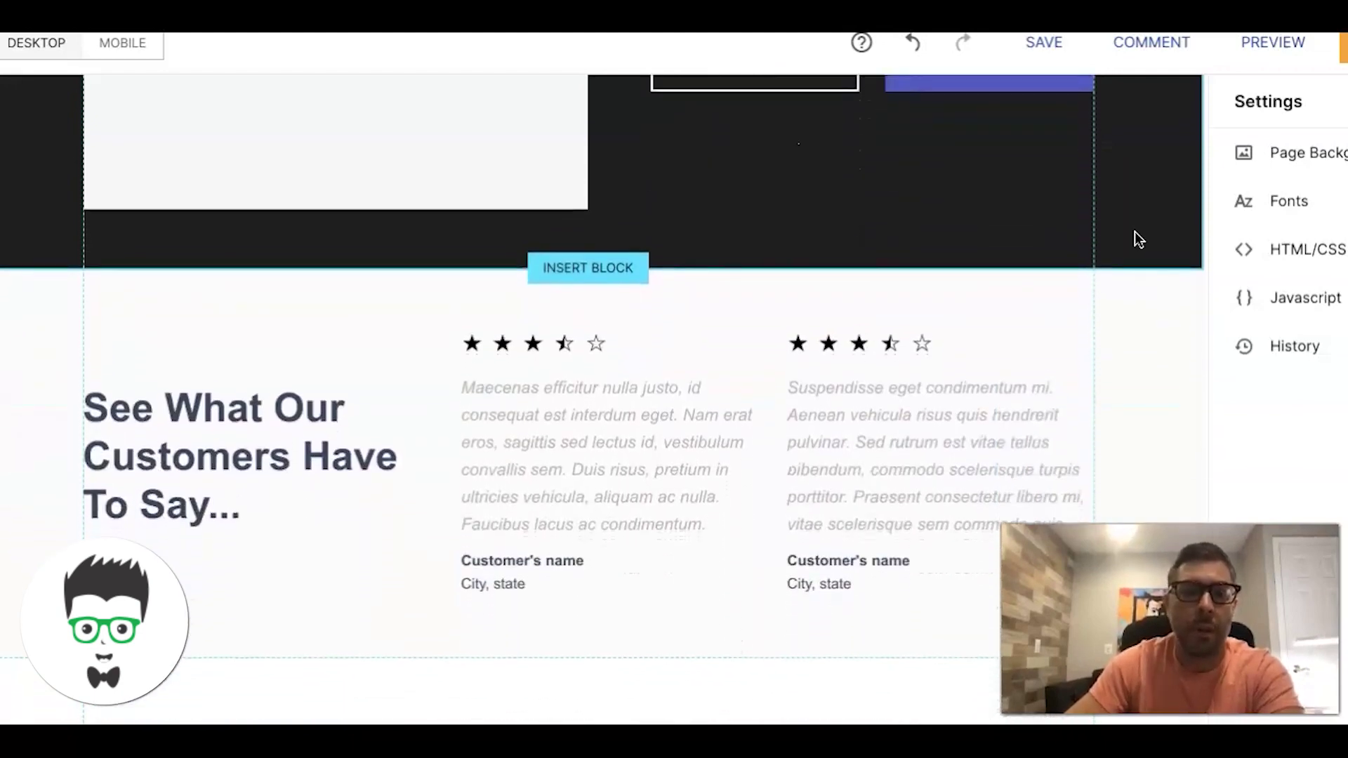
scroll(1135, 232, down, 2)
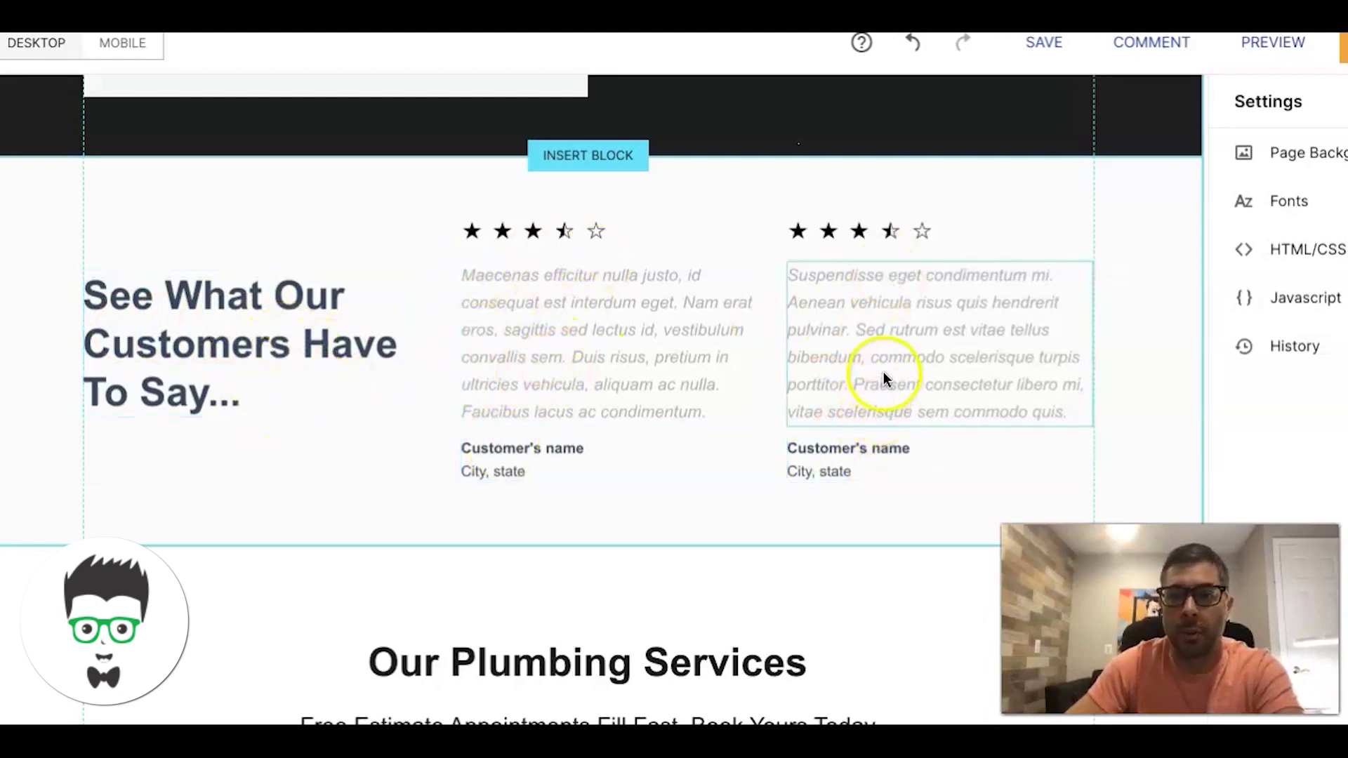
scroll(951, 348, down, 6)
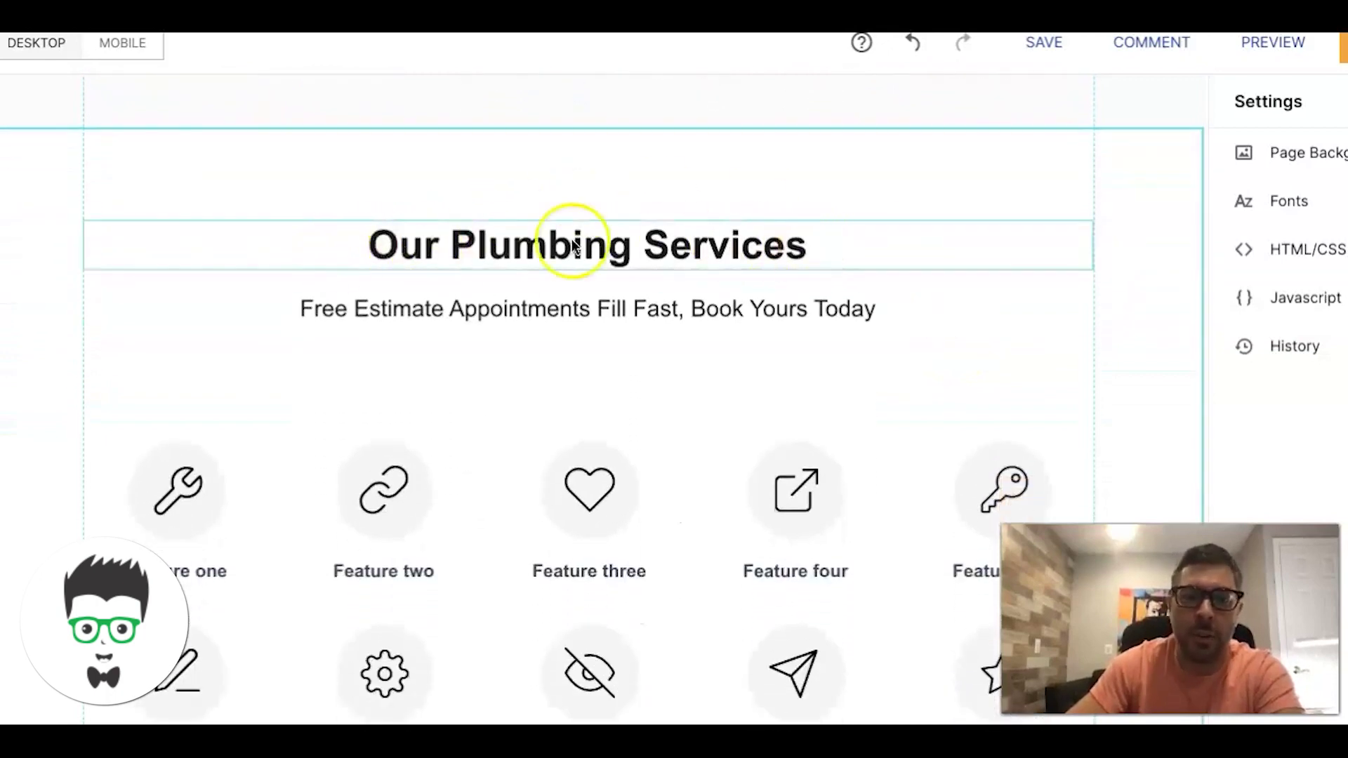
scroll(579, 476, down, 3)
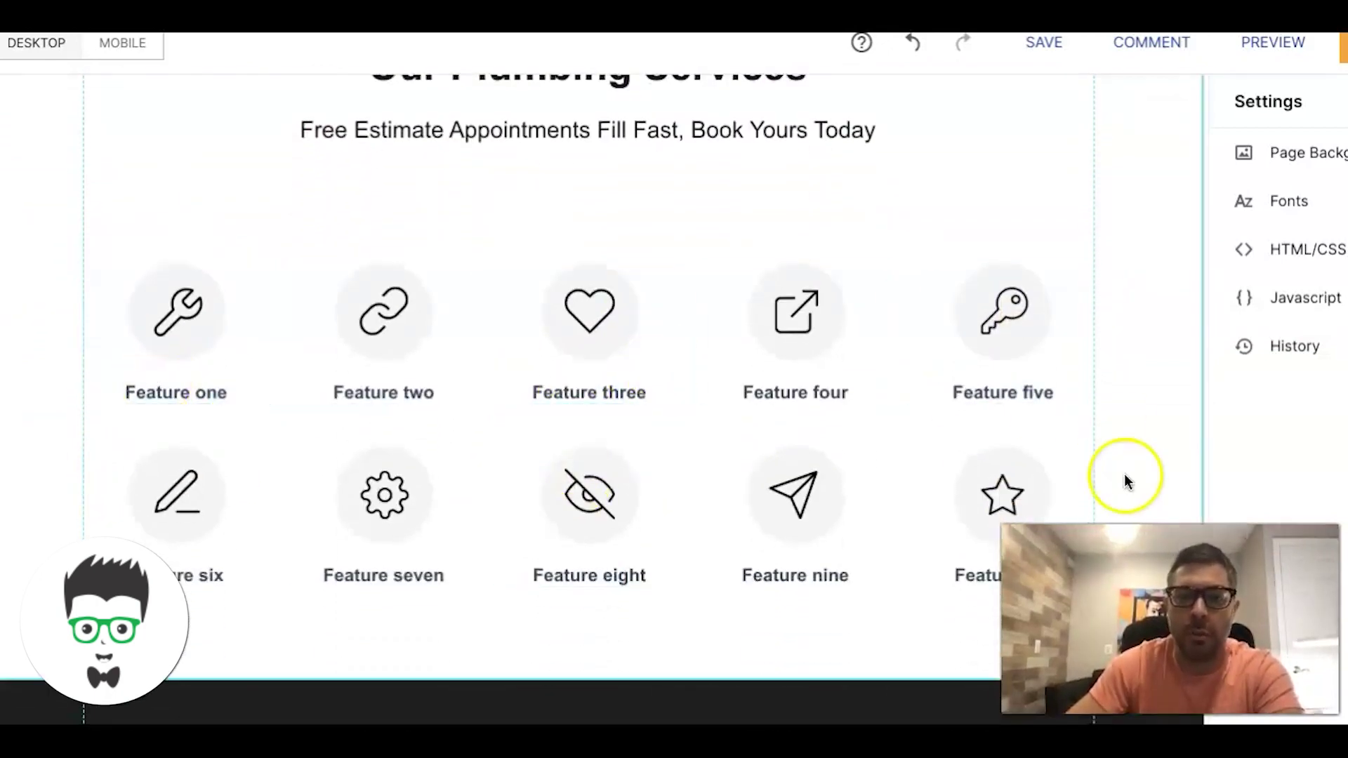
scroll(590, 492, up, 2)
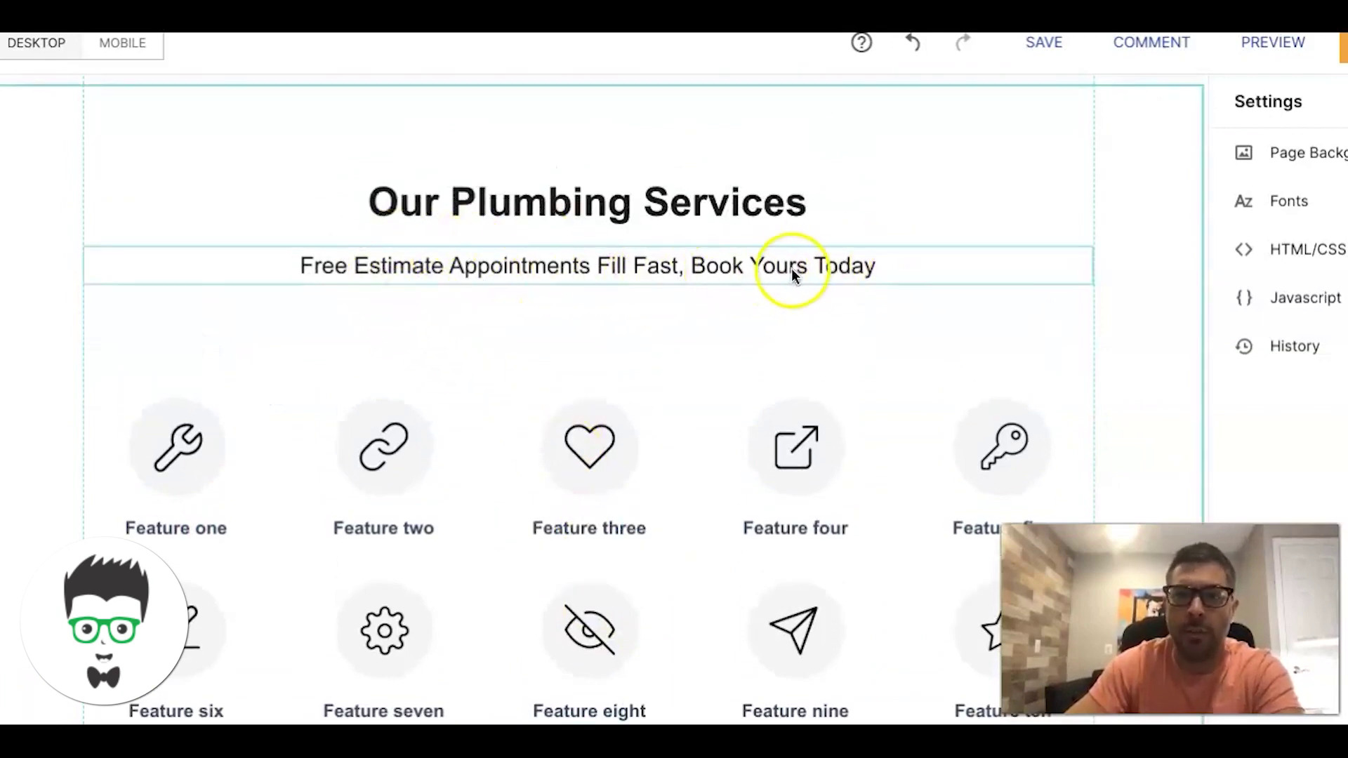
scroll(799, 271, down, 1)
scroll(924, 239, down, 1)
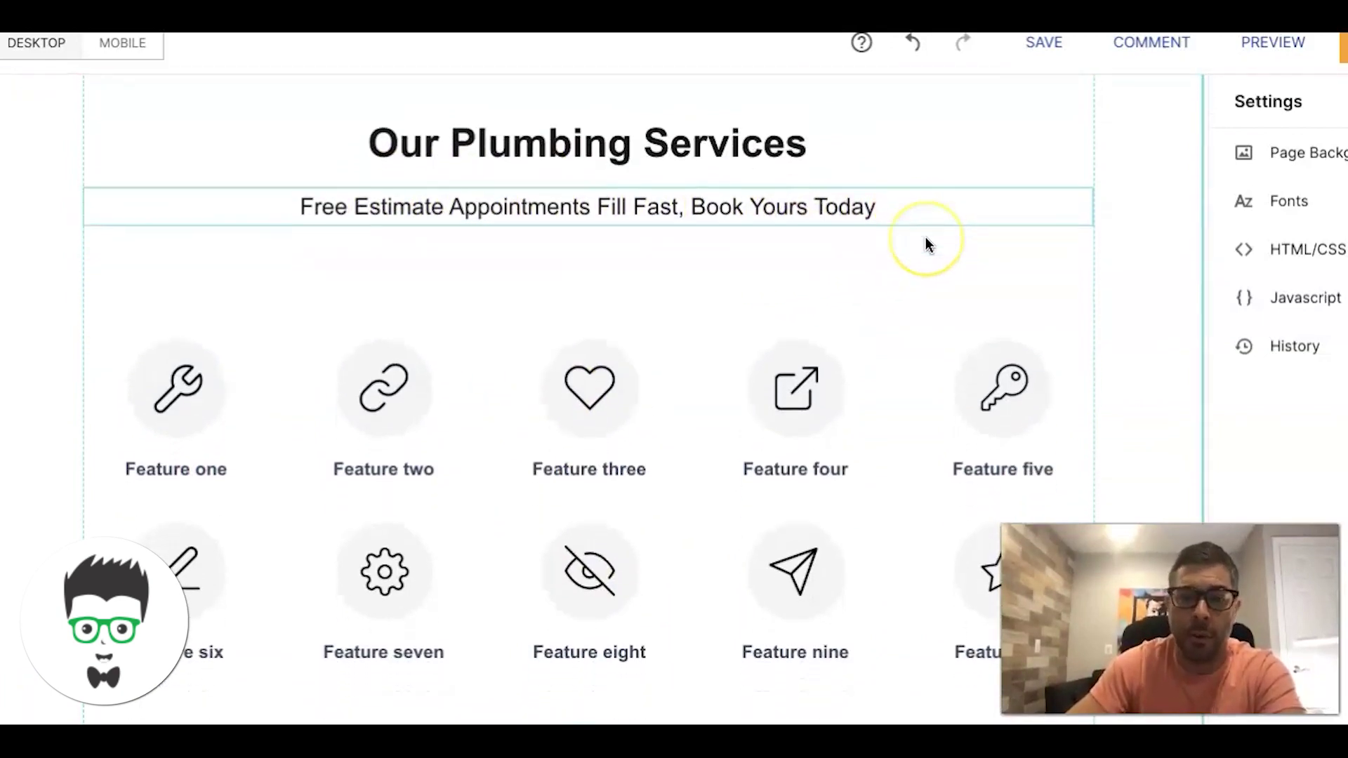
scroll(926, 237, down, 5)
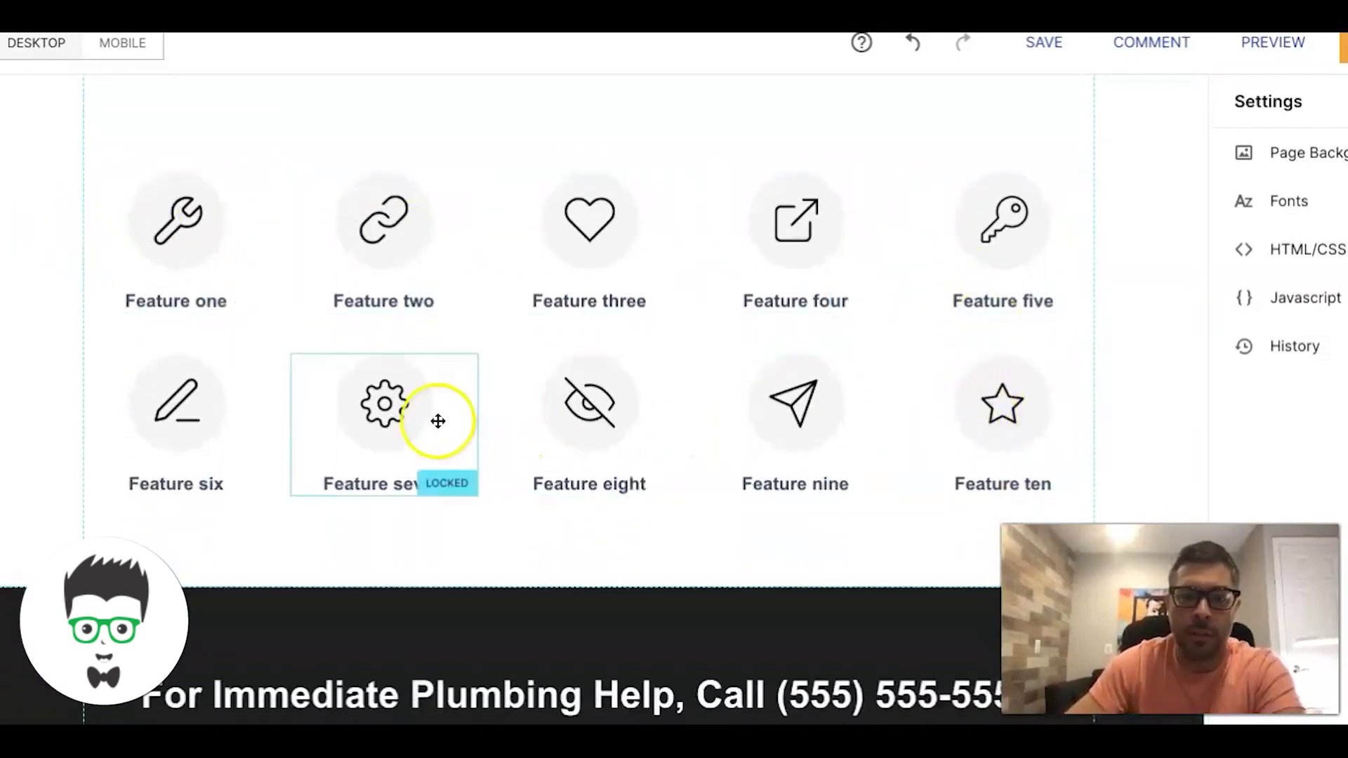
scroll(438, 421, down, 9)
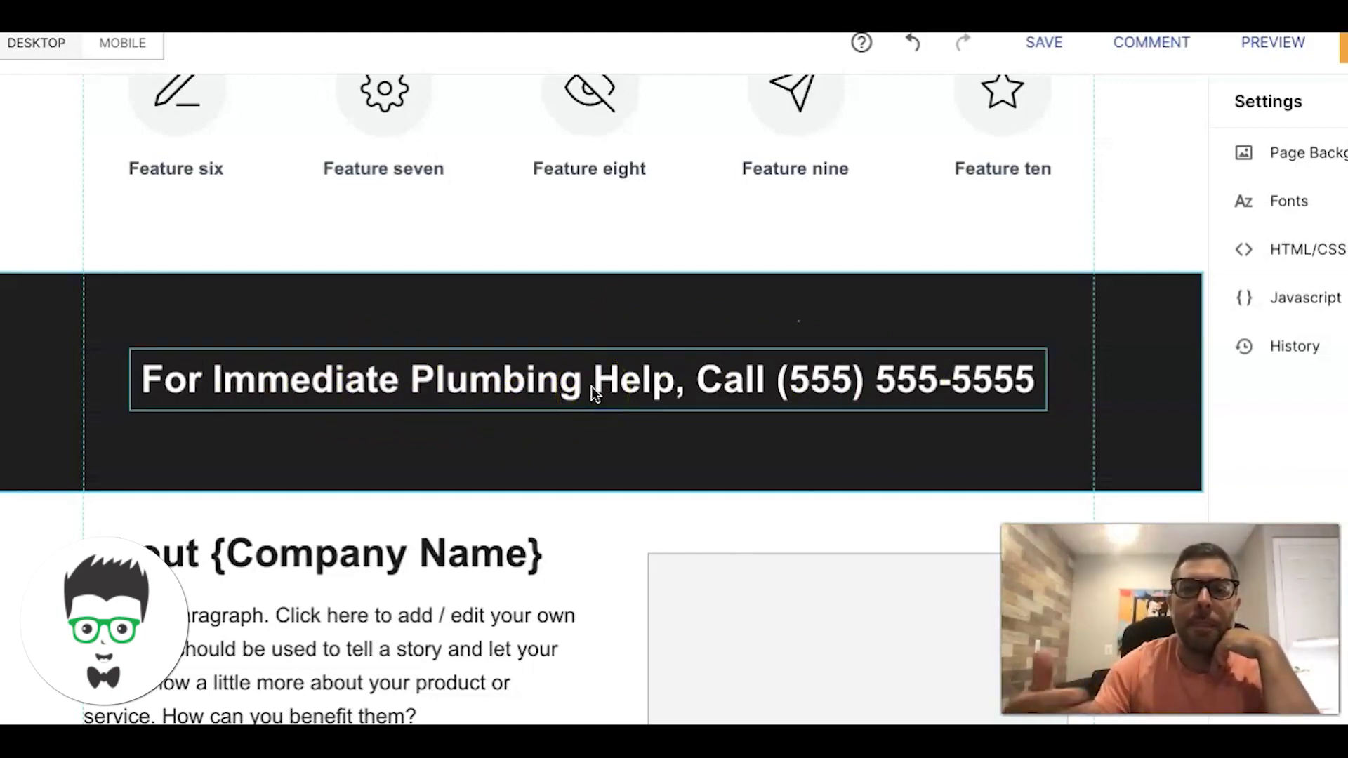
scroll(588, 376, down, 2)
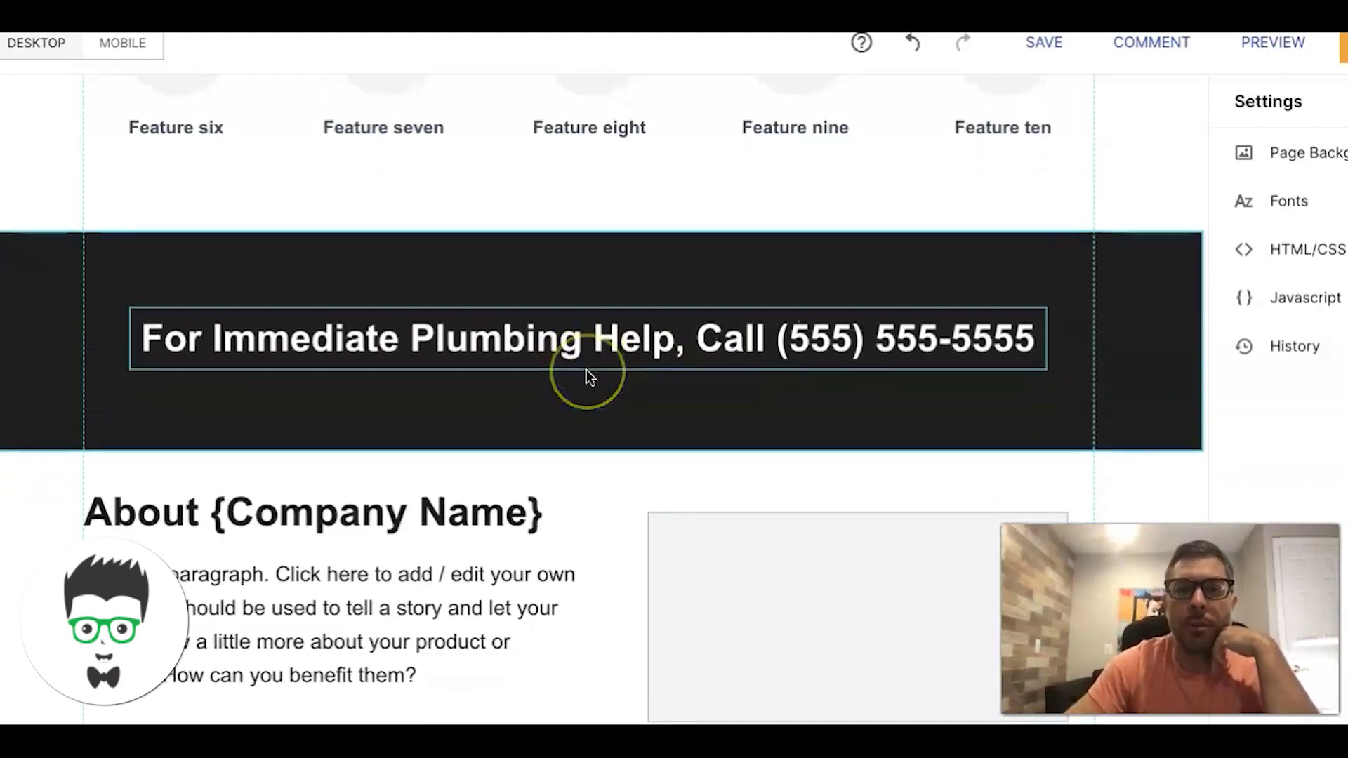
scroll(587, 369, down, 5)
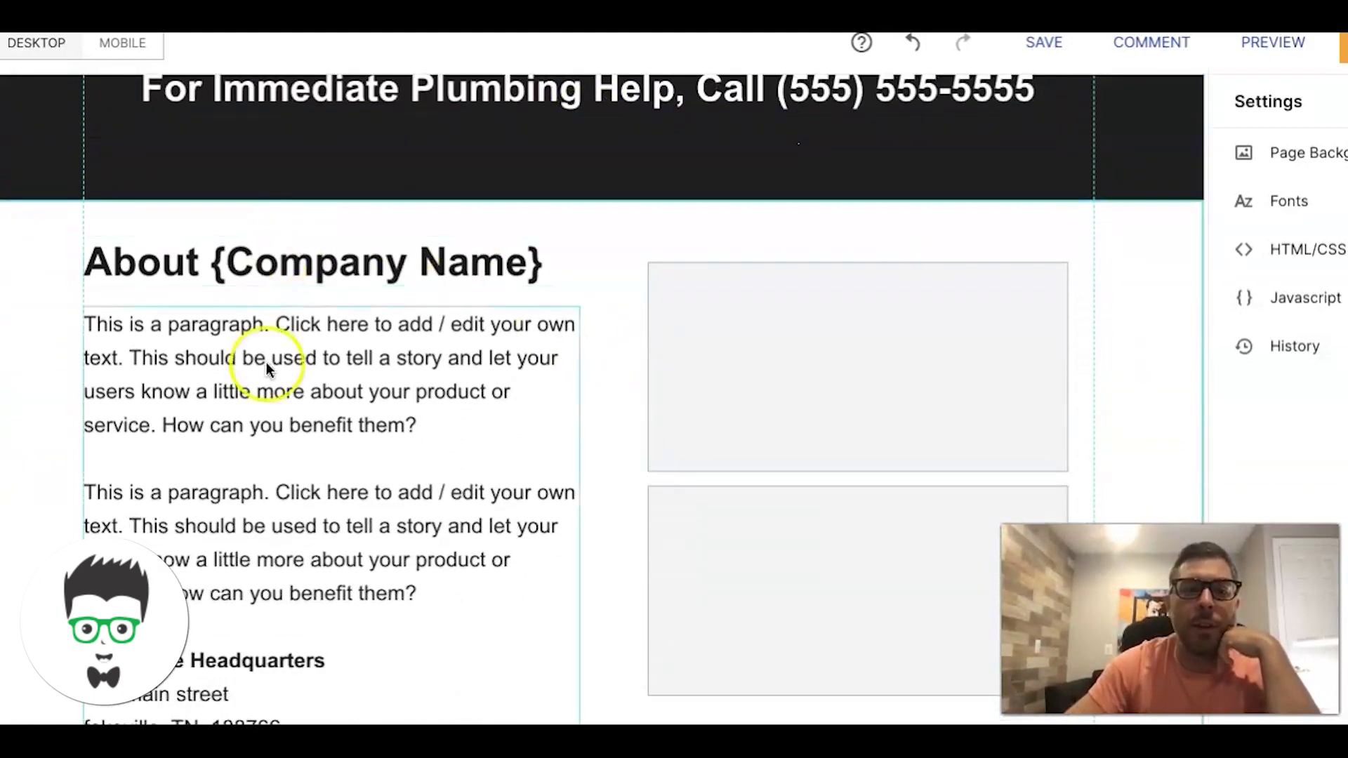
scroll(267, 362, down, 3)
scroll(267, 370, down, 2)
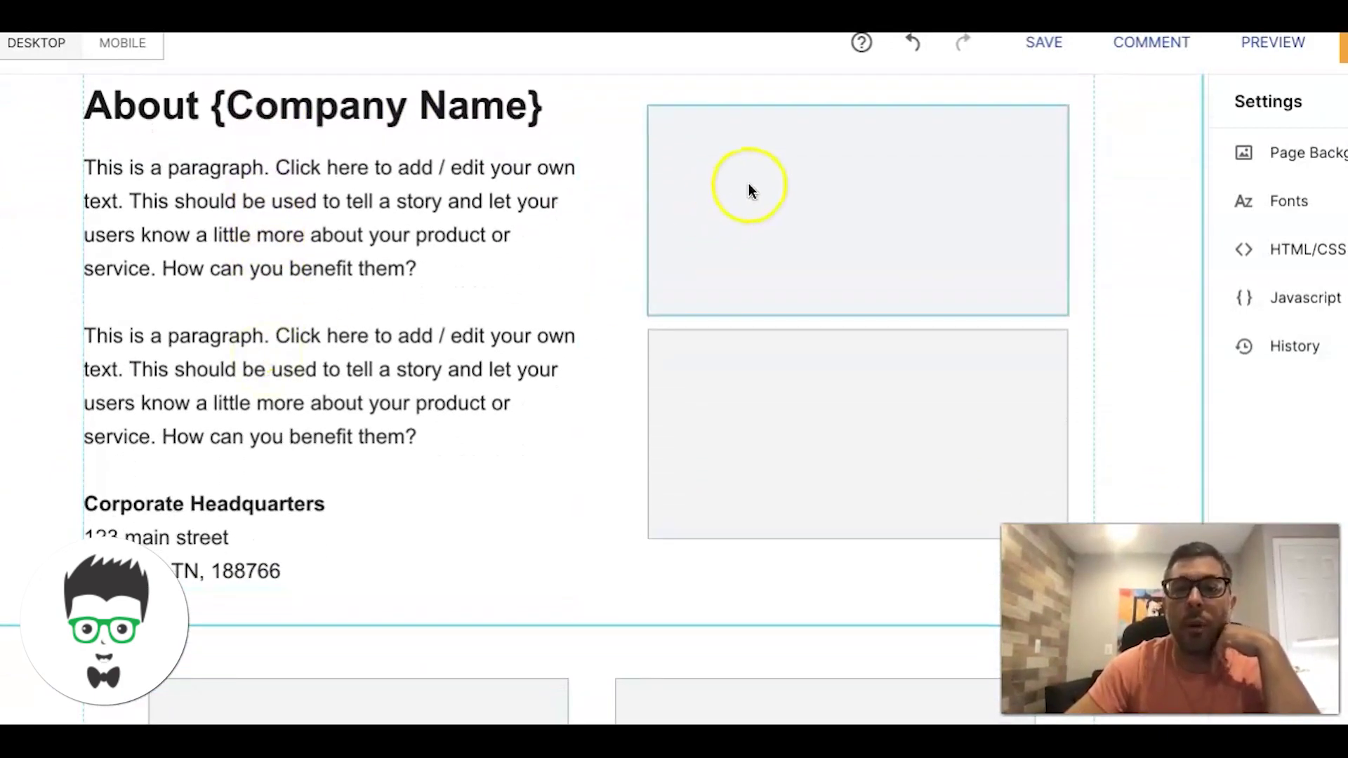
scroll(810, 401, down, 2)
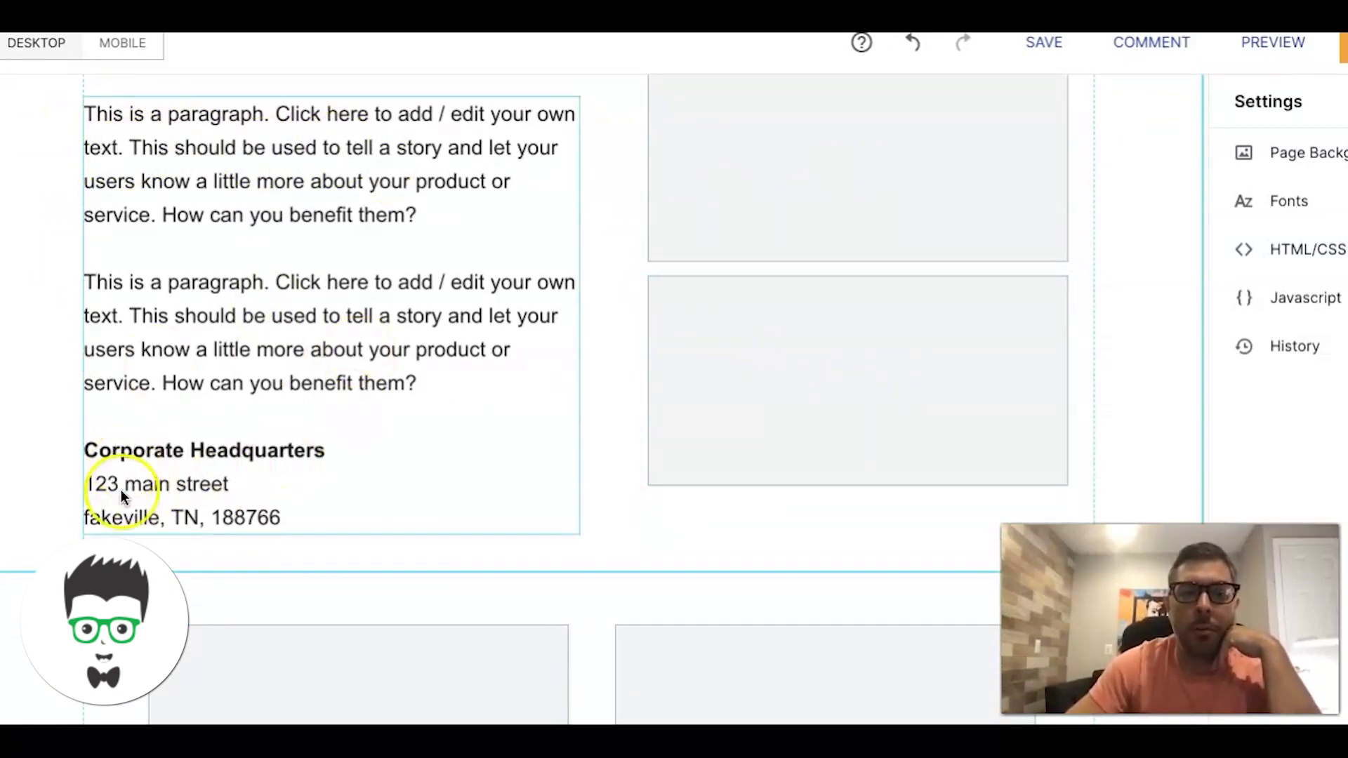
scroll(600, 344, down, 10)
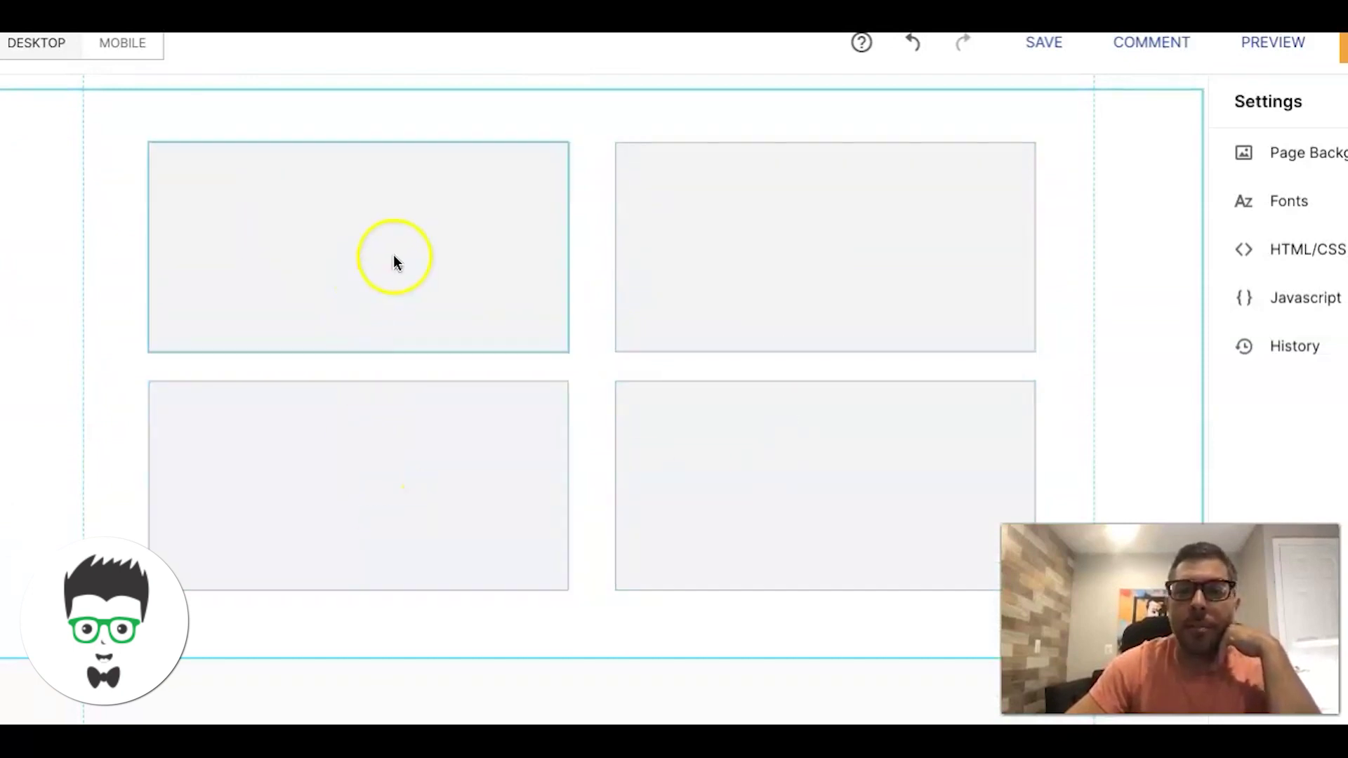
scroll(632, 232, down, 5)
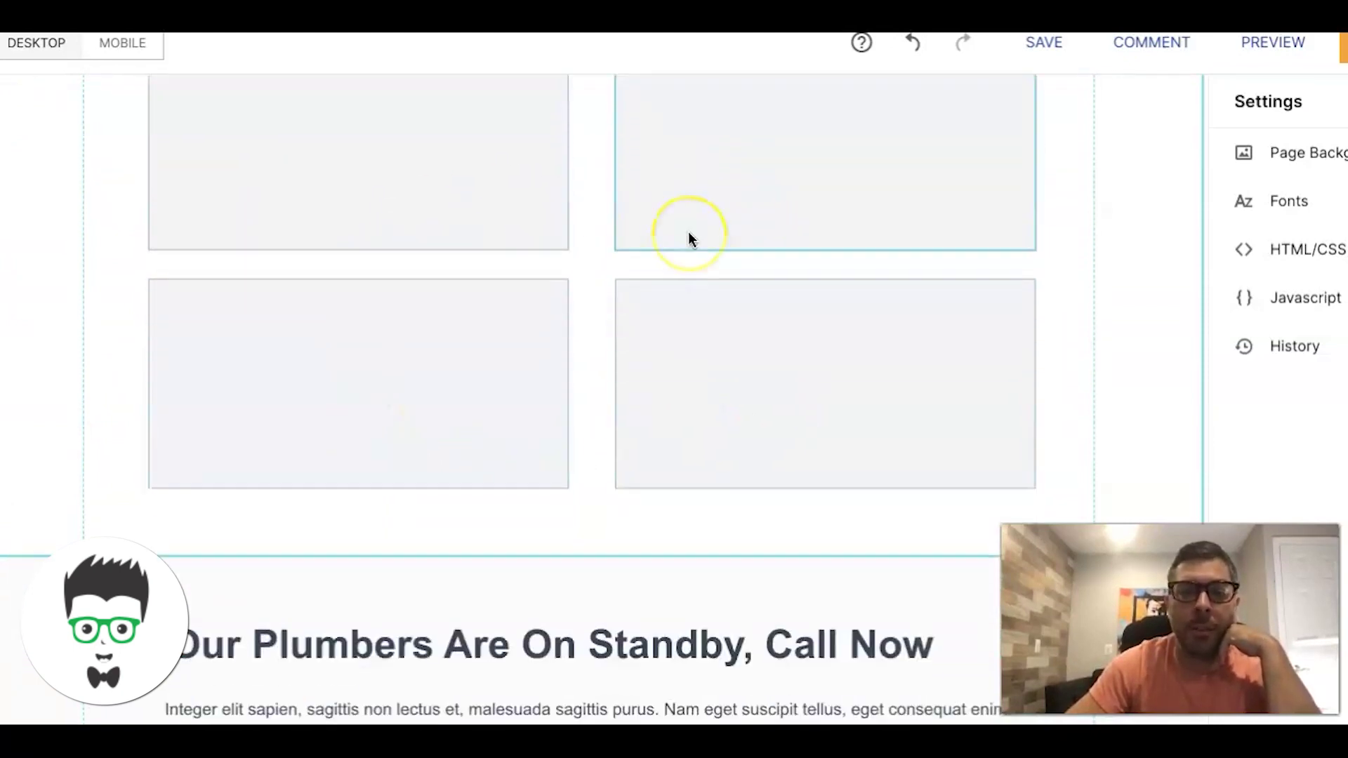
scroll(690, 239, down, 2)
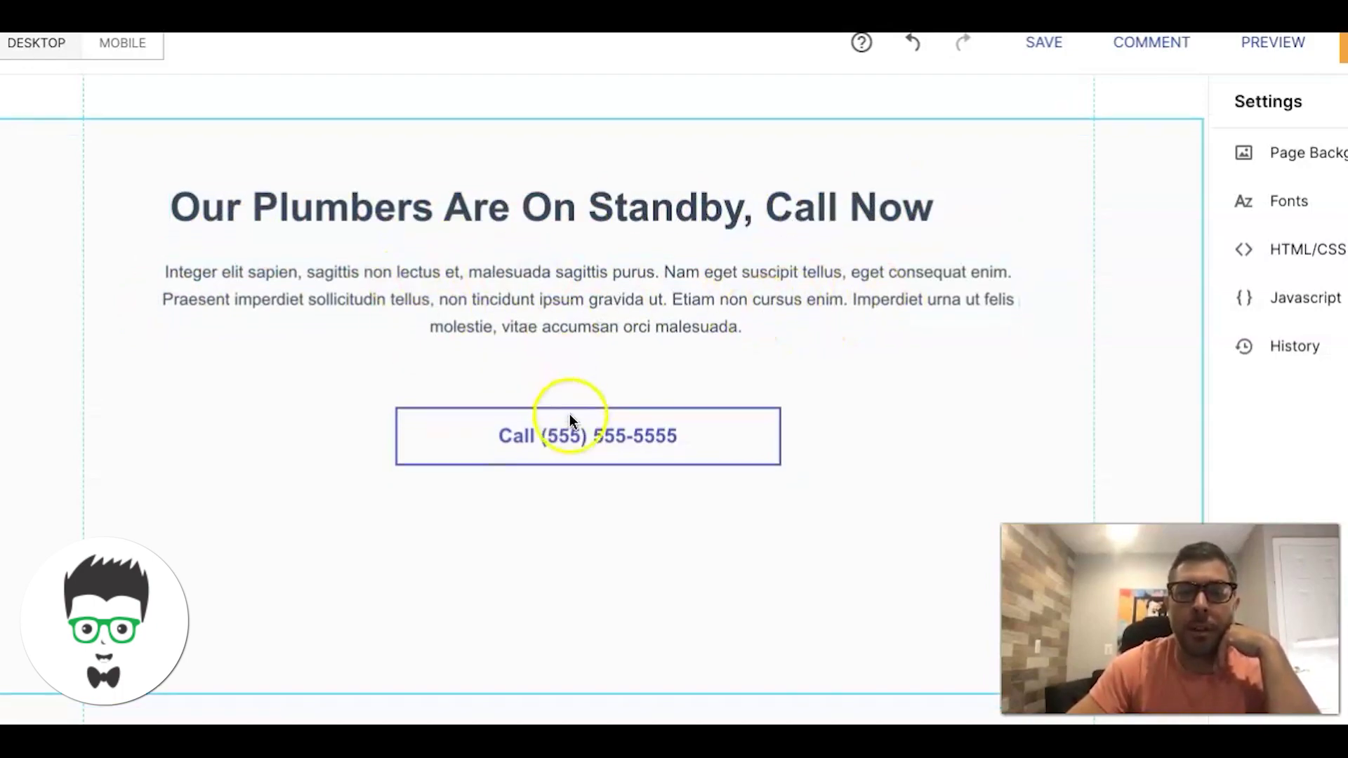
scroll(461, 331, up, 15)
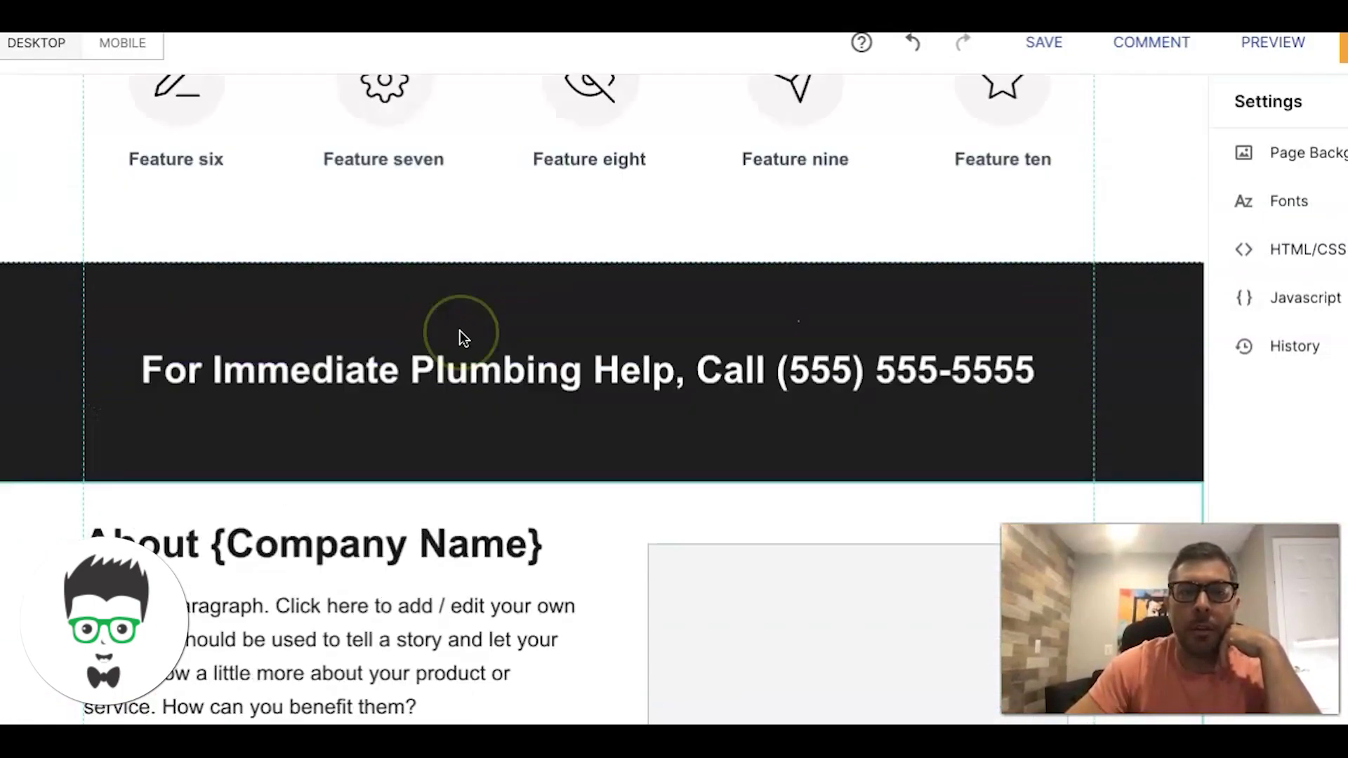
Step: Switch to the mobile layout and dismiss the Regenerate Mobile notice
click(125, 43)
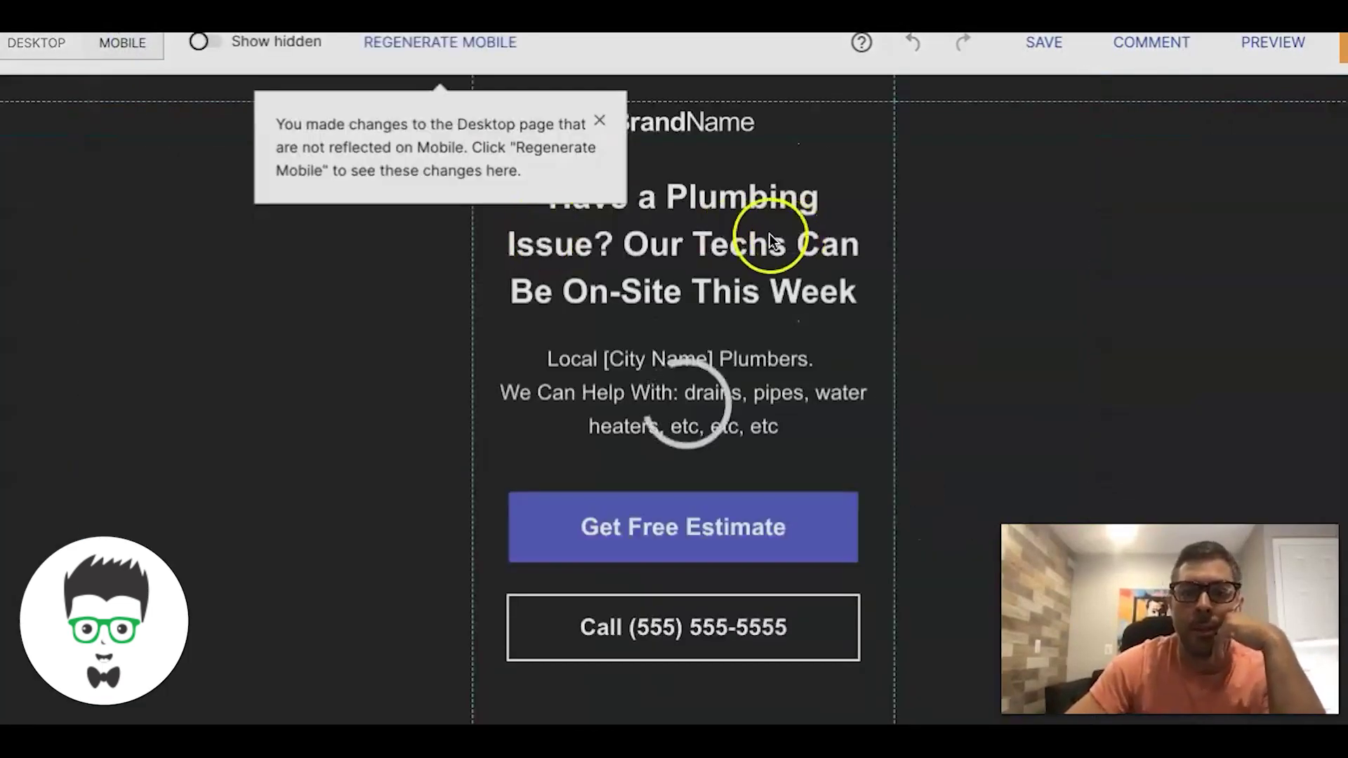
click(599, 122)
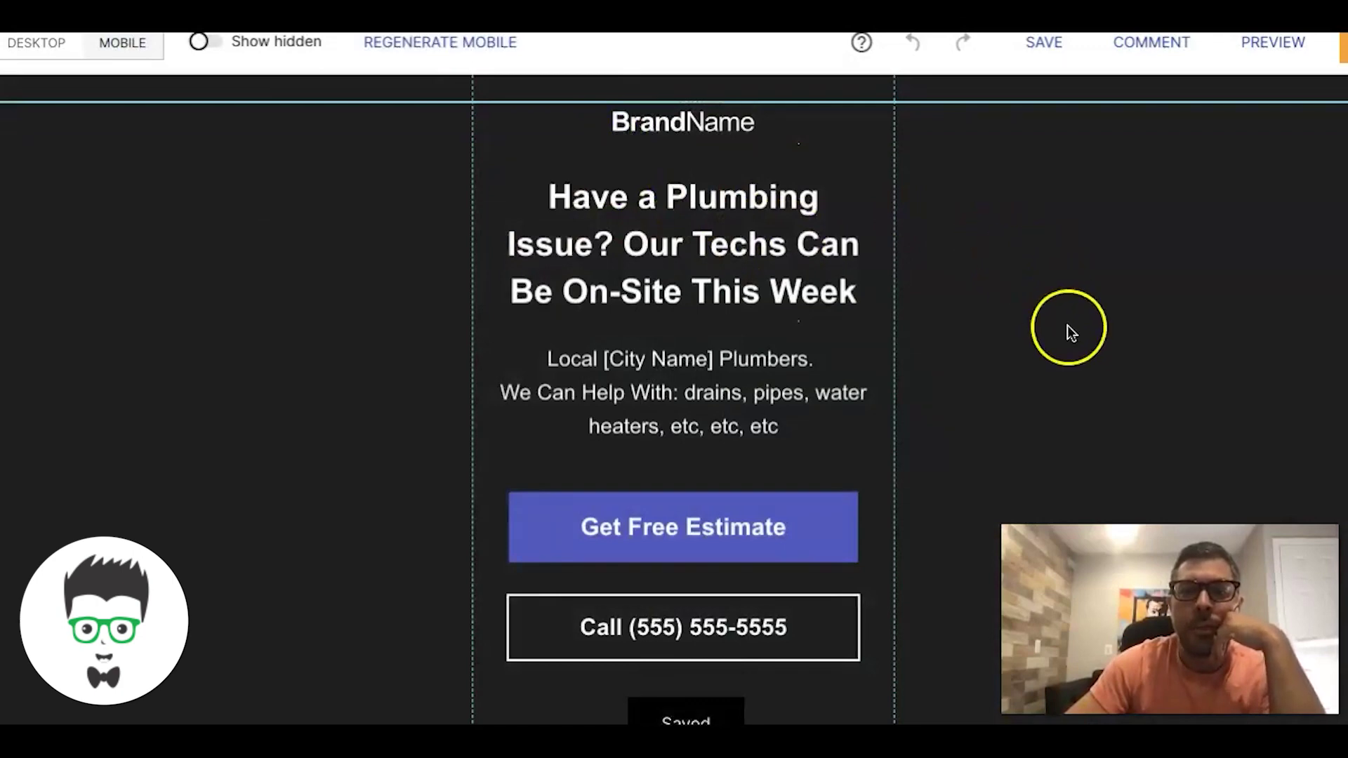
scroll(1072, 331, down, 1)
scroll(999, 391, down, 6)
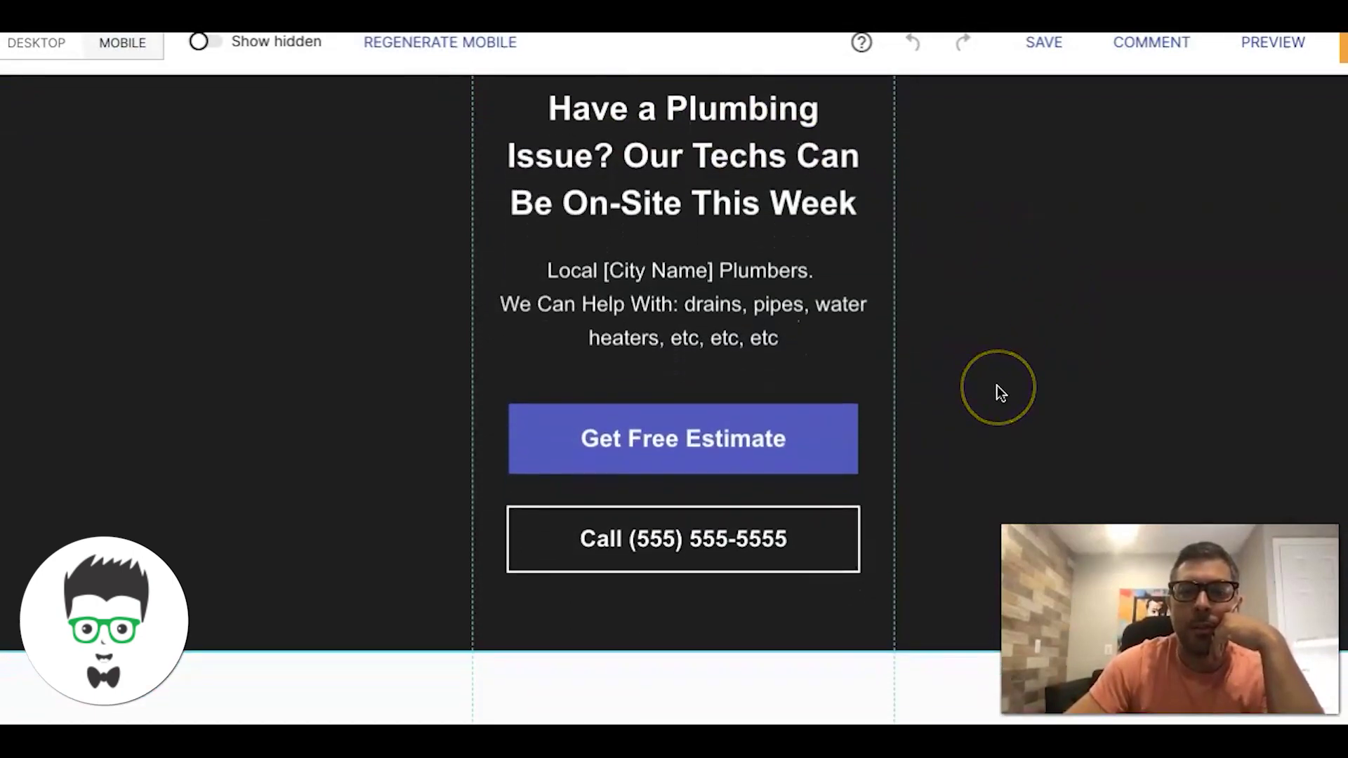
scroll(1001, 393, down, 12)
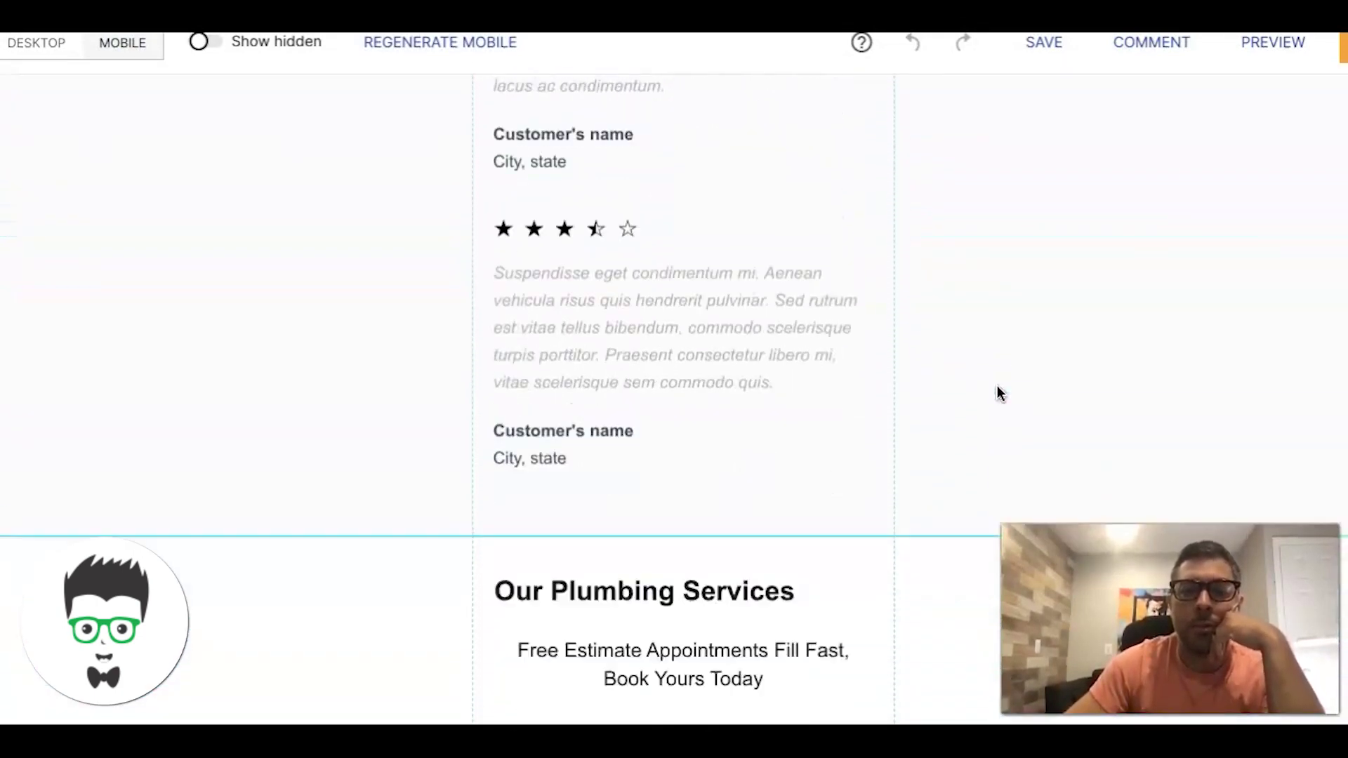
scroll(1001, 394, down, 20)
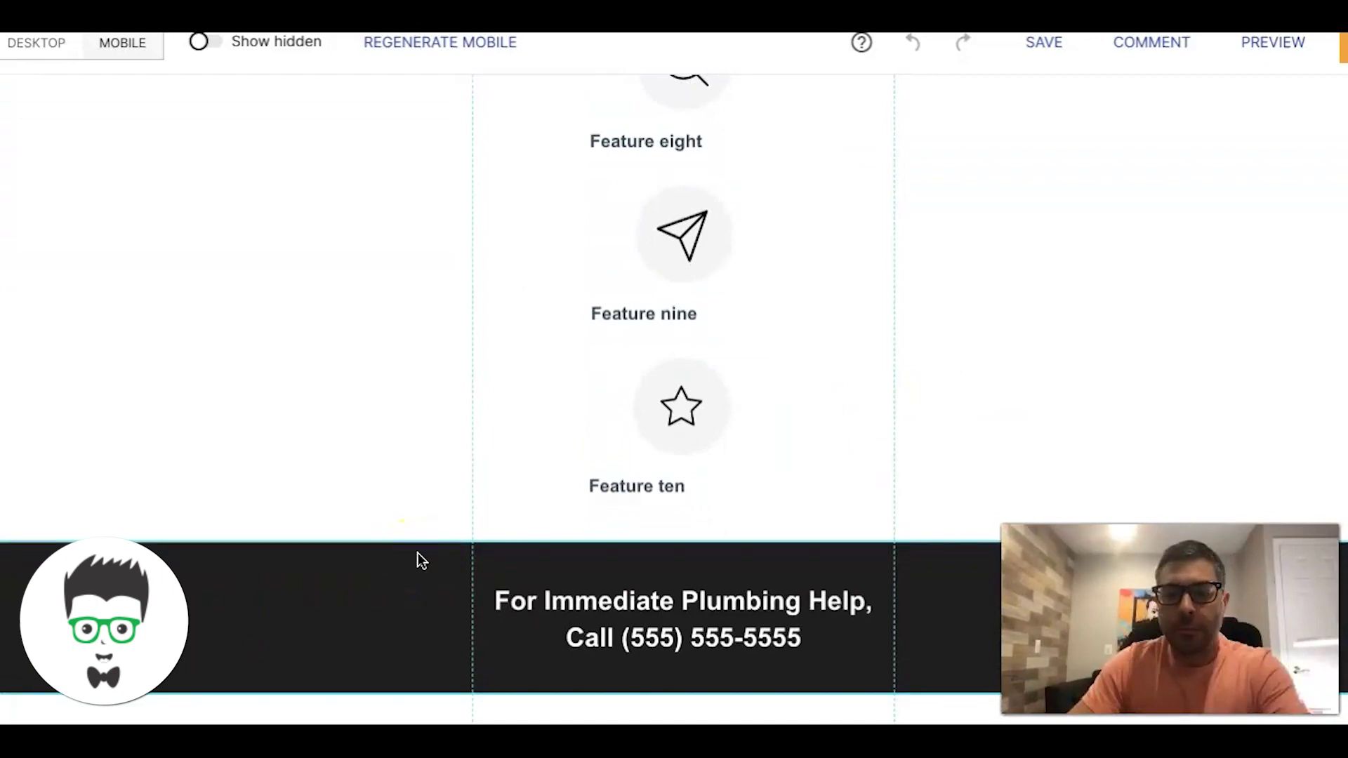
Step: Select the Feature ten block and scroll to the Feature one block
click(609, 370)
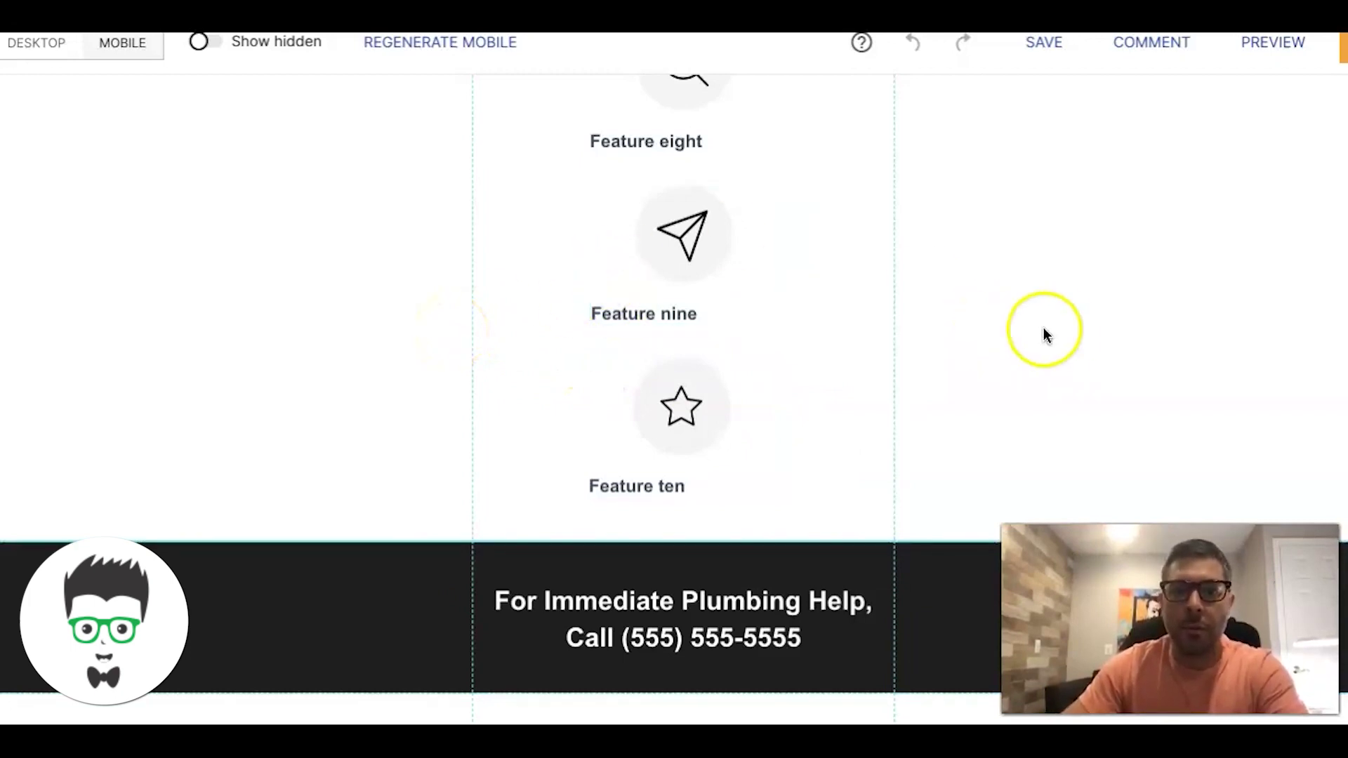
scroll(1072, 335, down, 2)
scroll(1073, 335, down, 4)
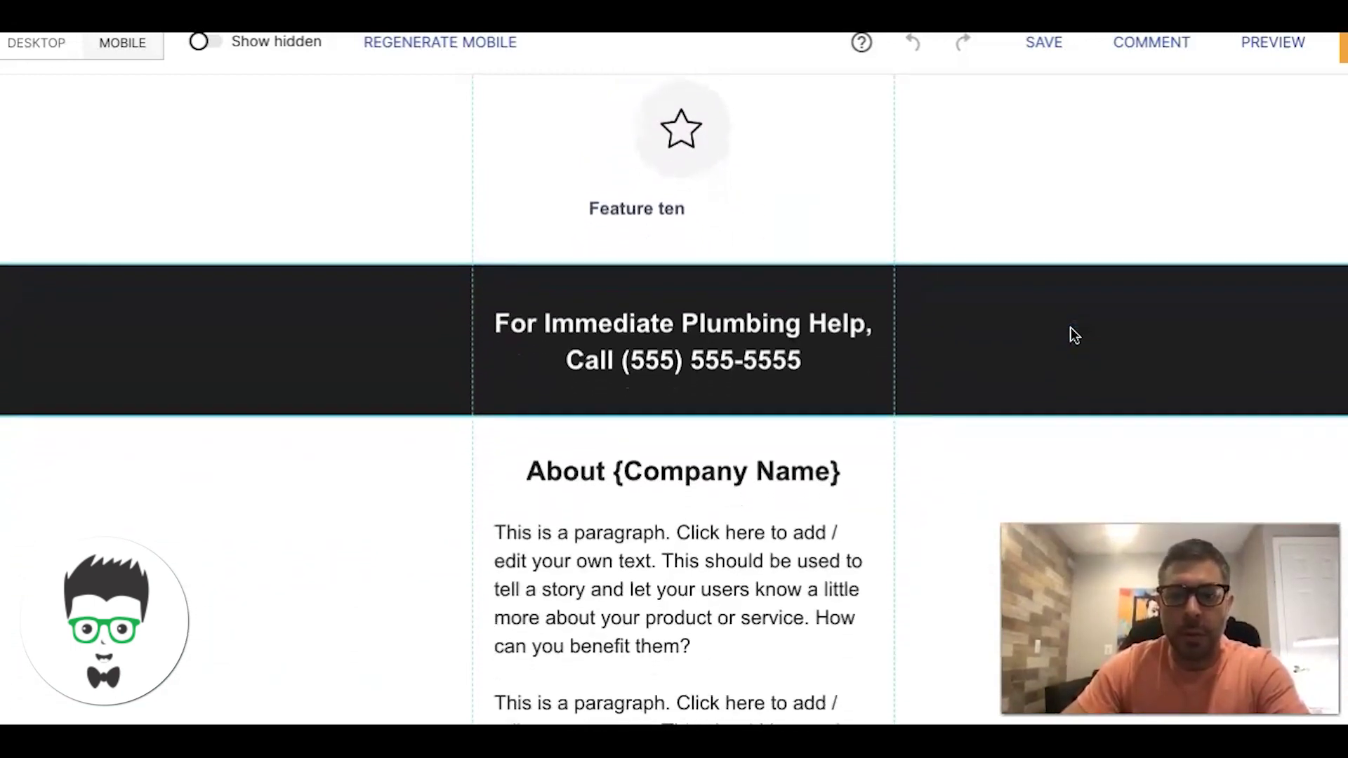
middle_click(1007, 307)
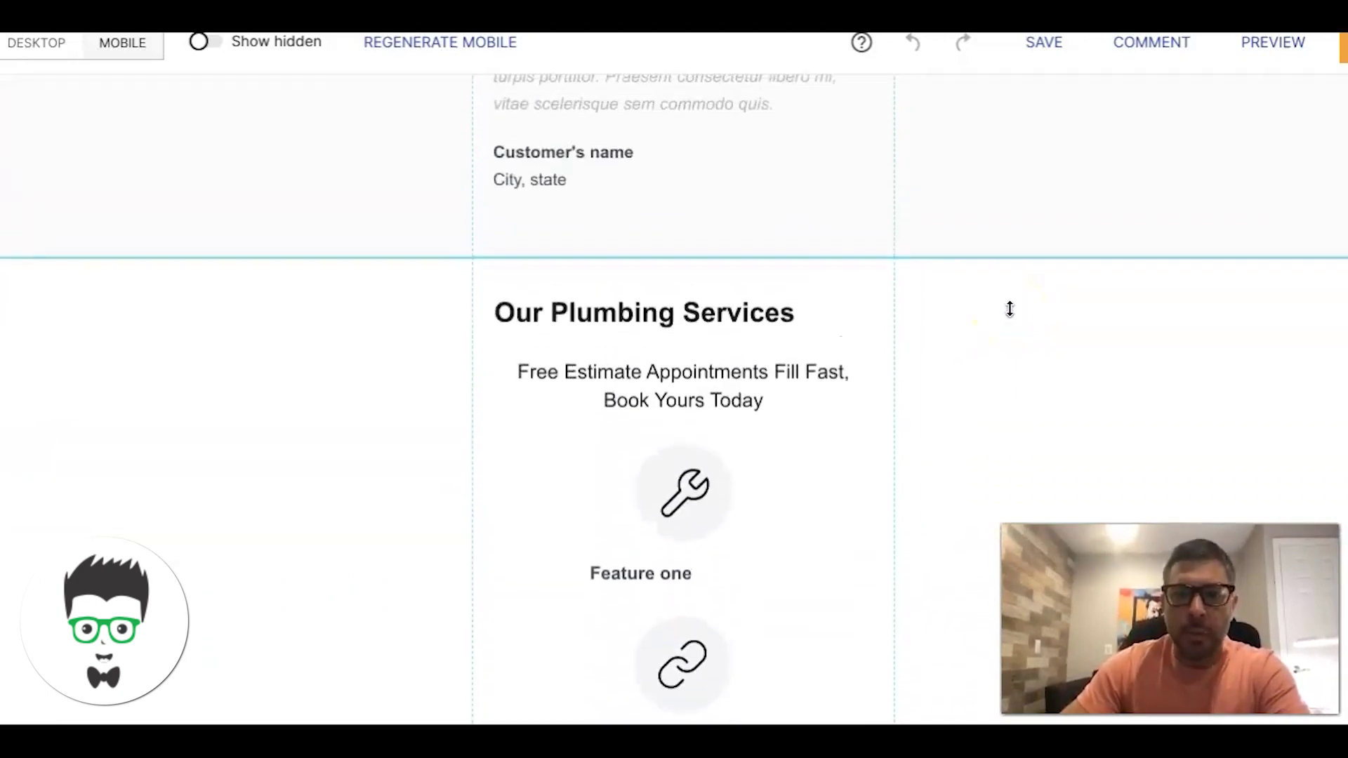
click(939, 316)
Step: Center-align the Feature one label beneath its wrench icon
click(695, 409)
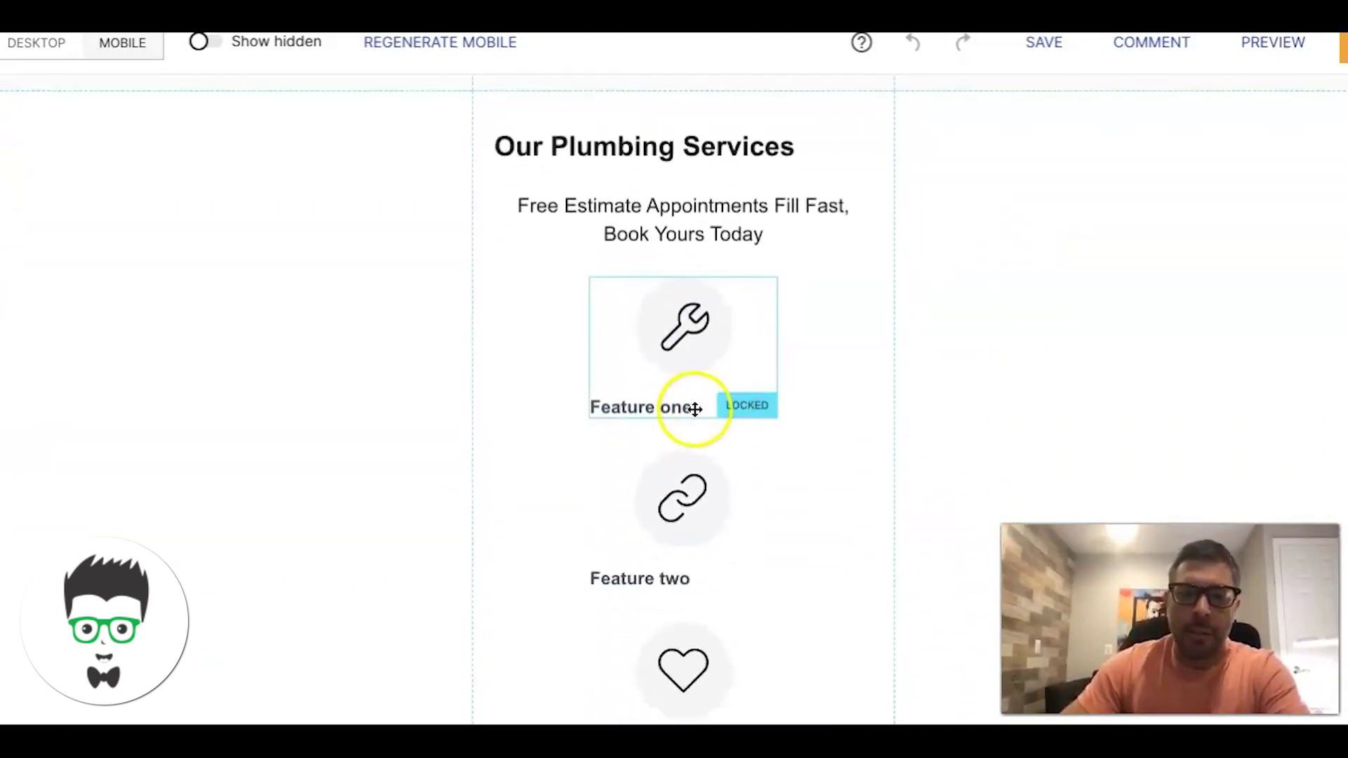
click(656, 406)
click(656, 406)
click(723, 349)
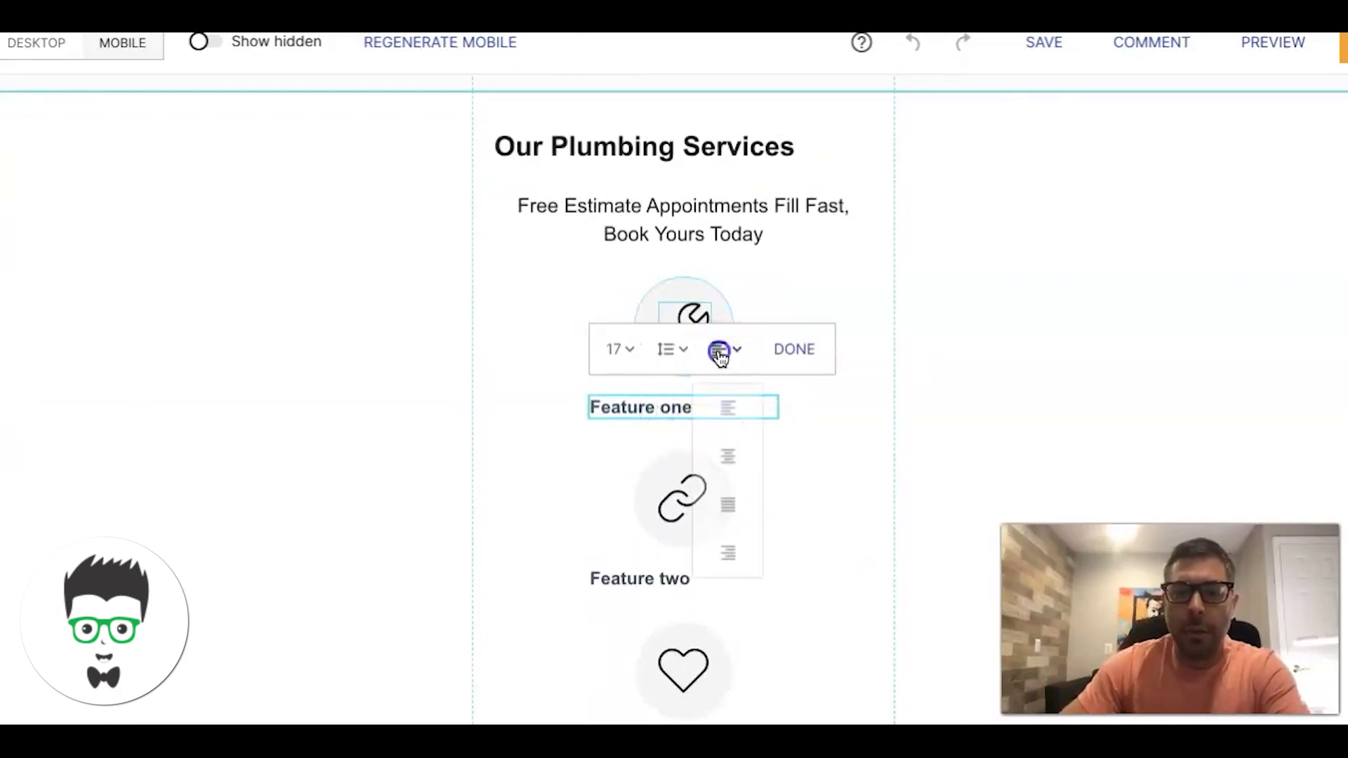
click(737, 450)
click(1028, 350)
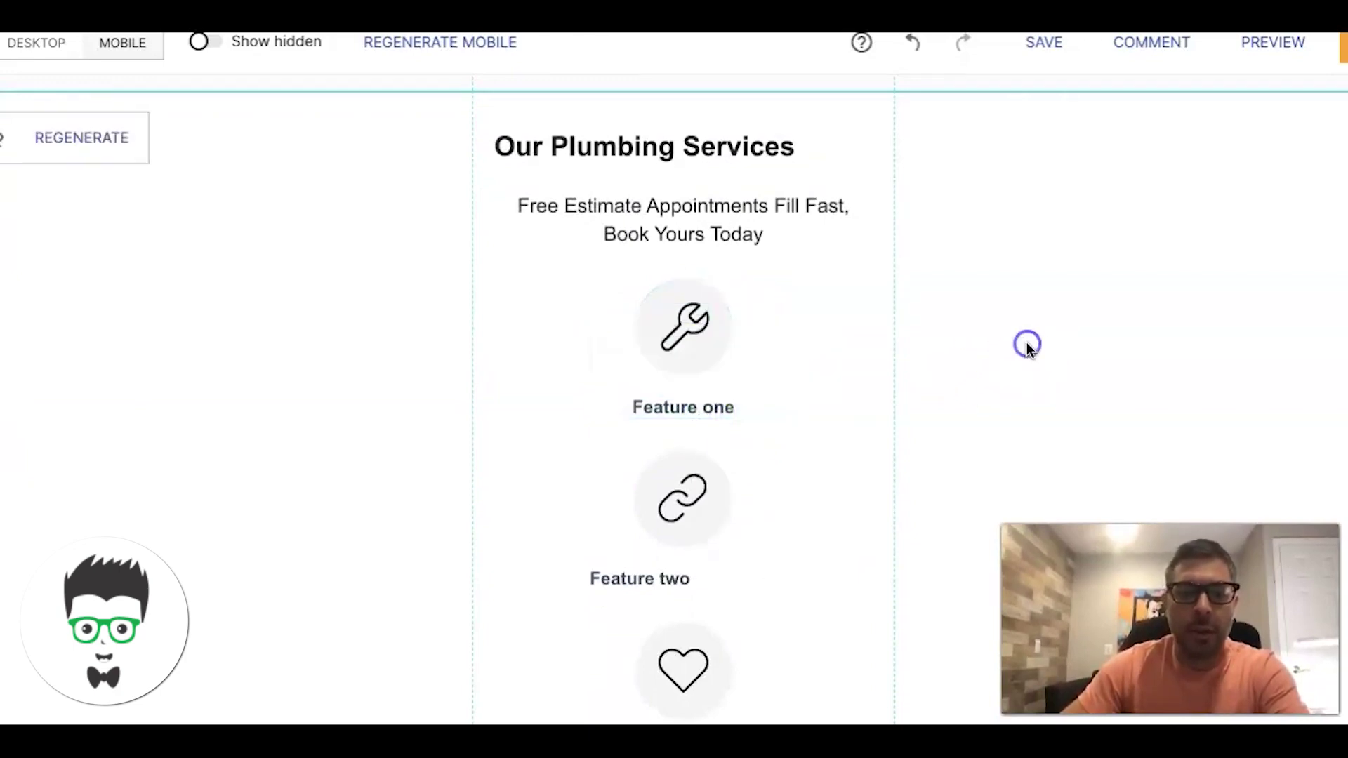
scroll(966, 325, down, 7)
Step: Review the lower mobile sections, selecting the Our Plumbers Are On Standby heading along the way
scroll(965, 323, down, 10)
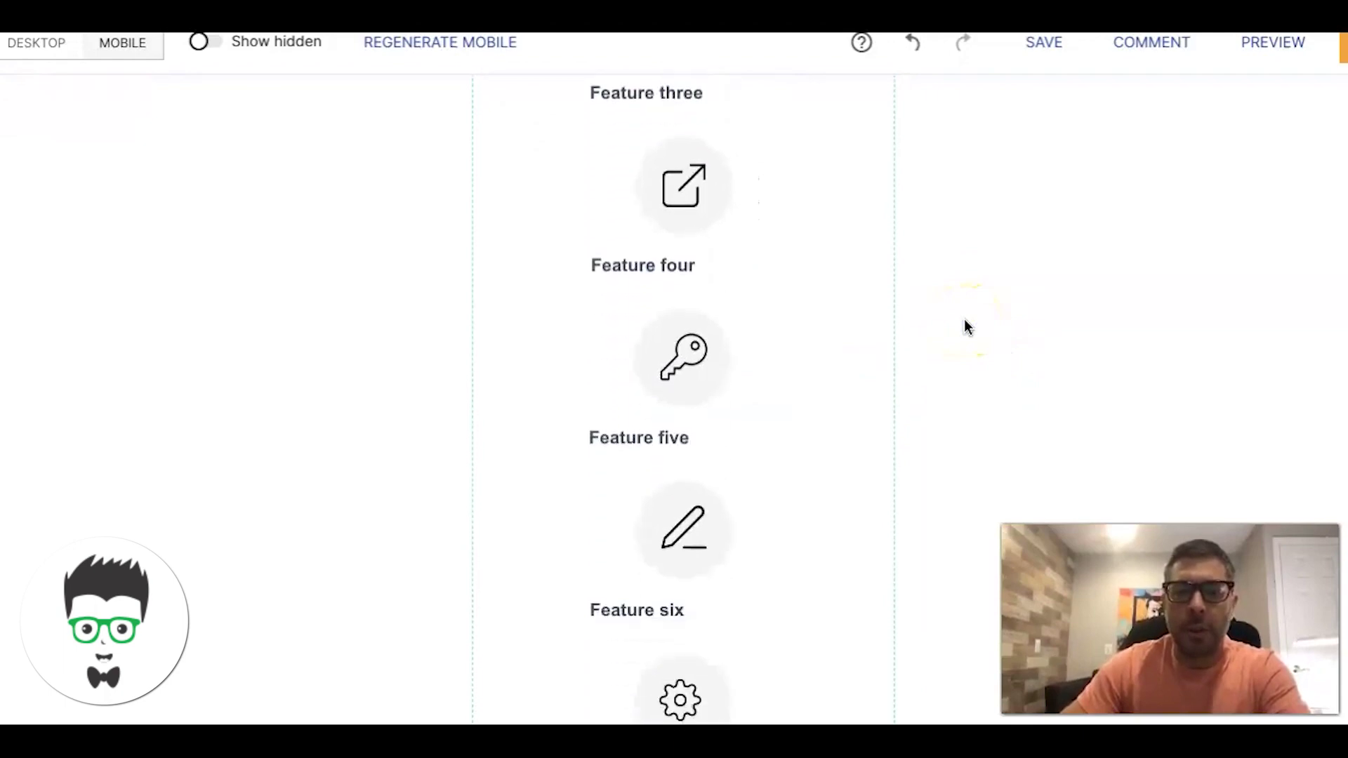
scroll(965, 324, down, 3)
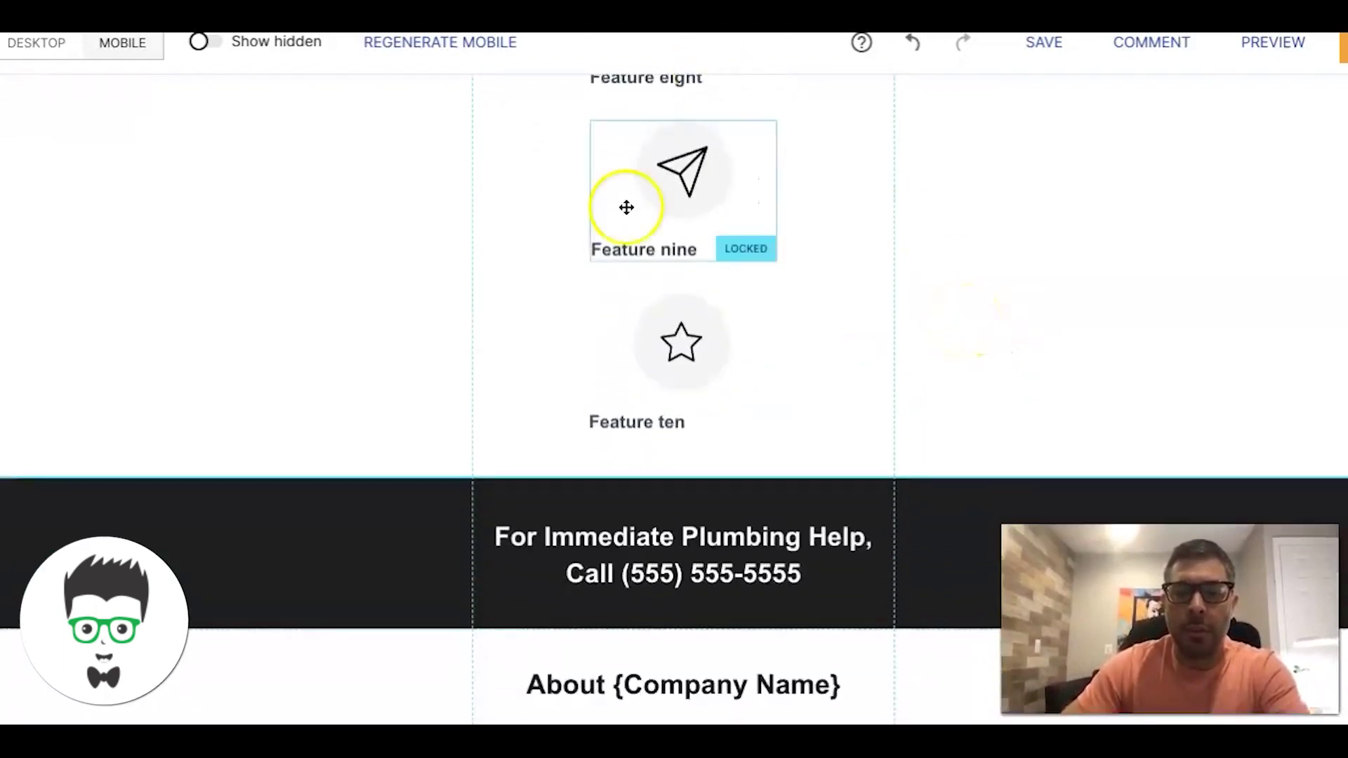
scroll(996, 372, down, 15)
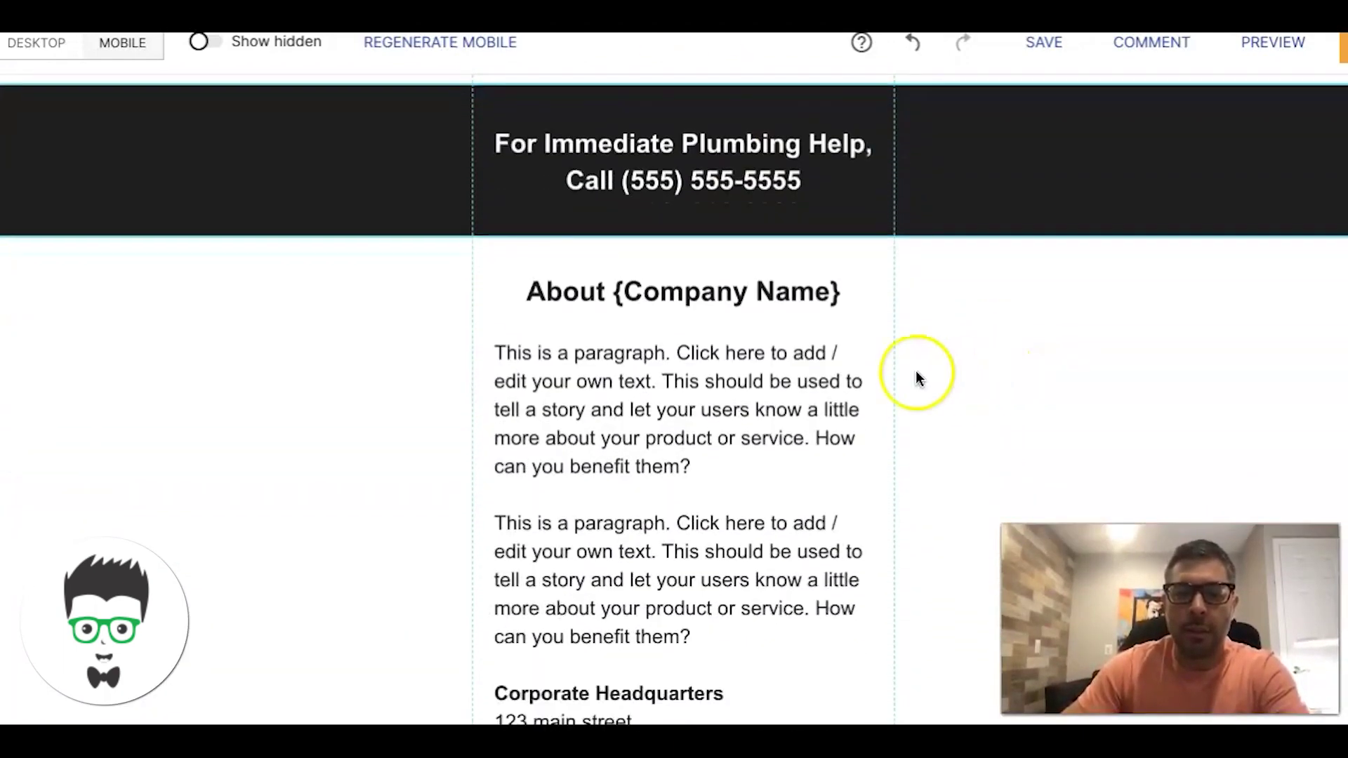
scroll(748, 302, down, 5)
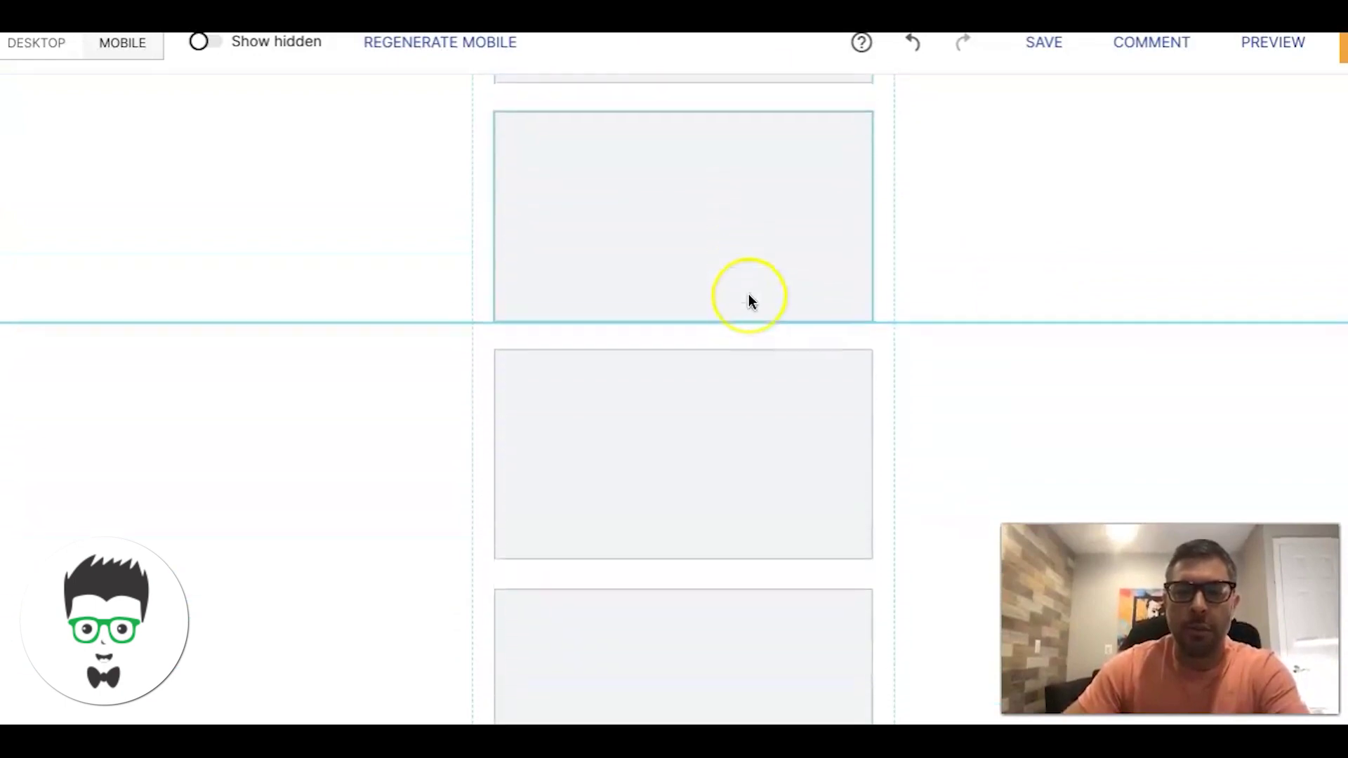
scroll(749, 302, down, 6)
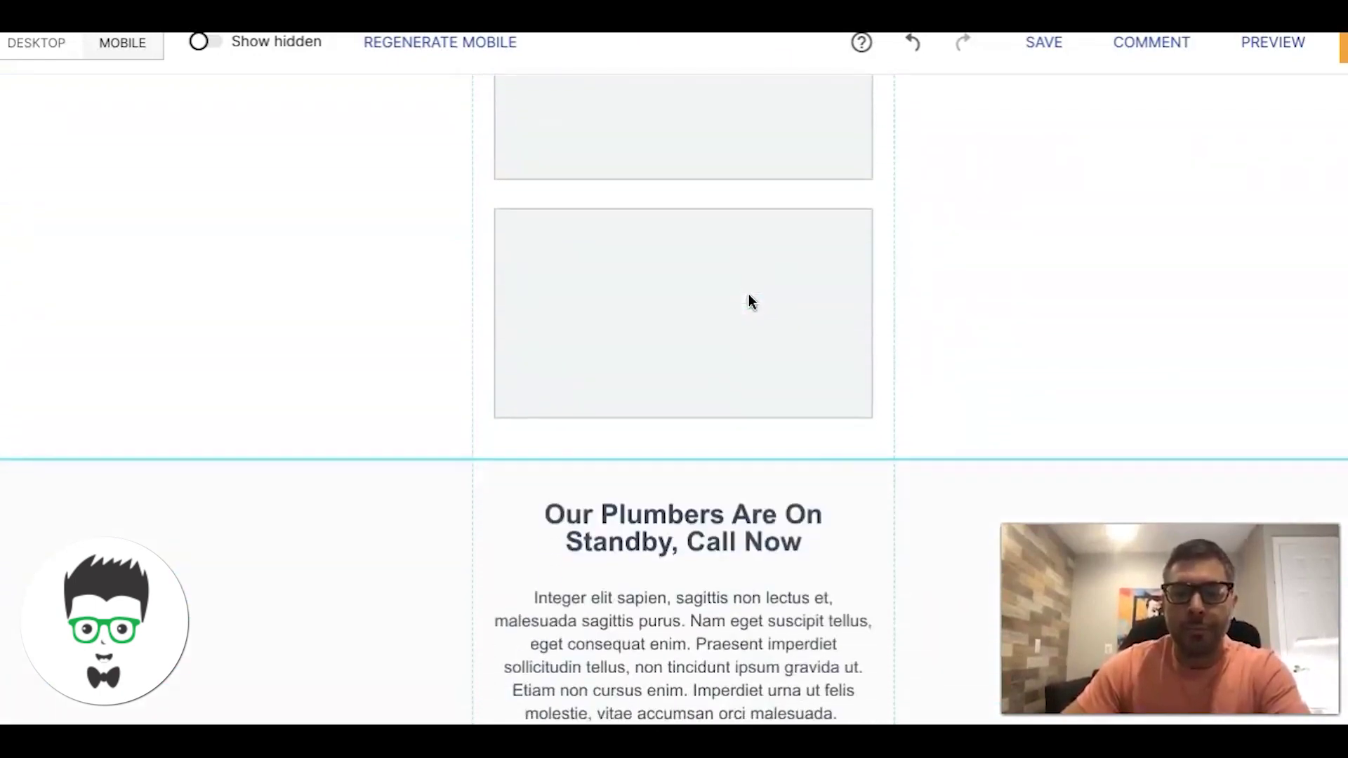
click(696, 330)
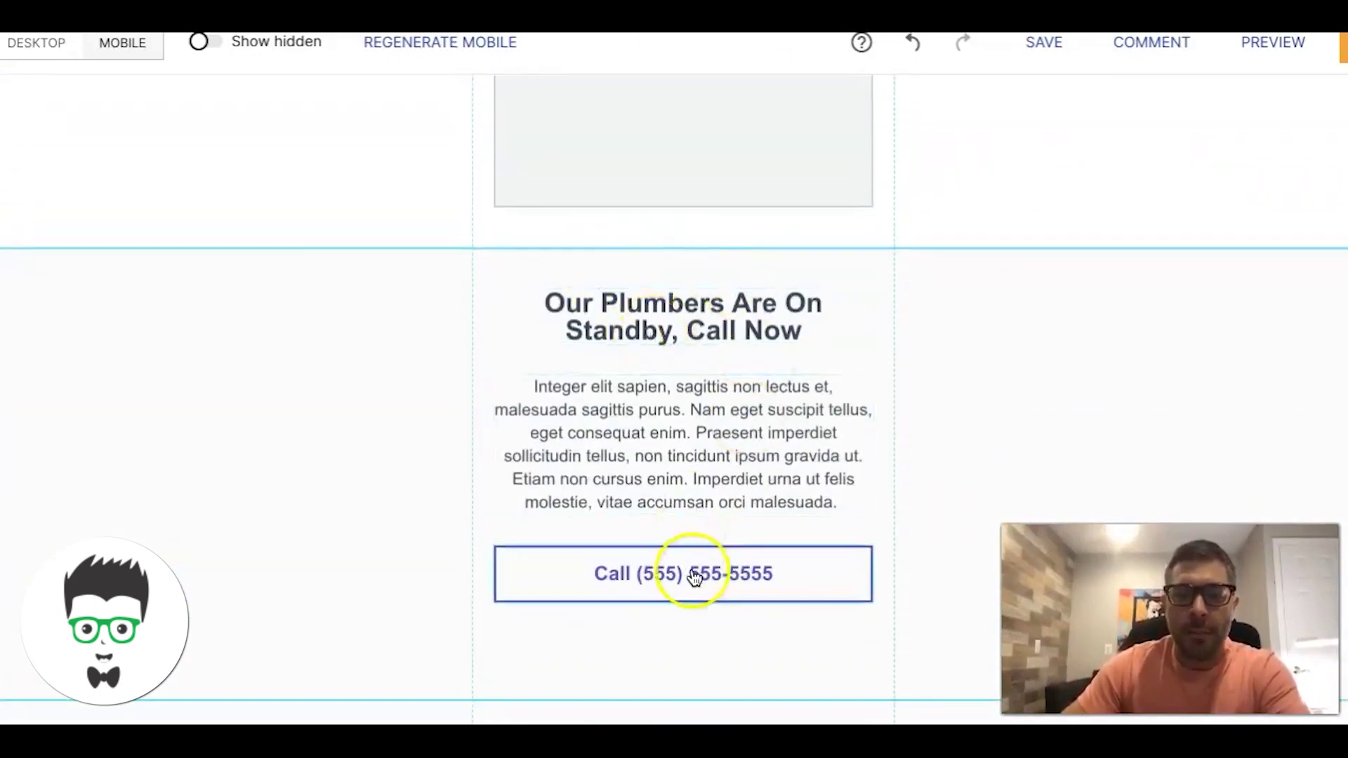
scroll(1002, 423, down, 15)
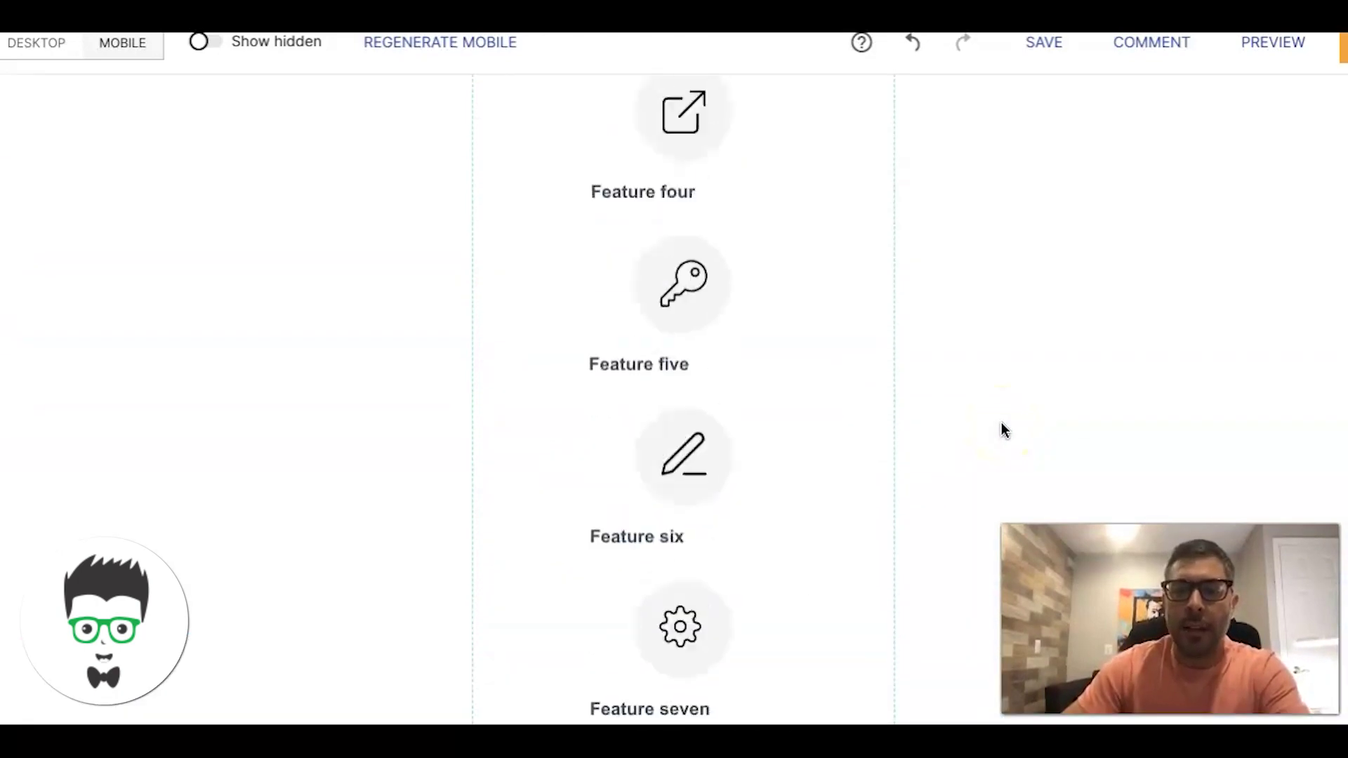
scroll(1012, 302, up, 15)
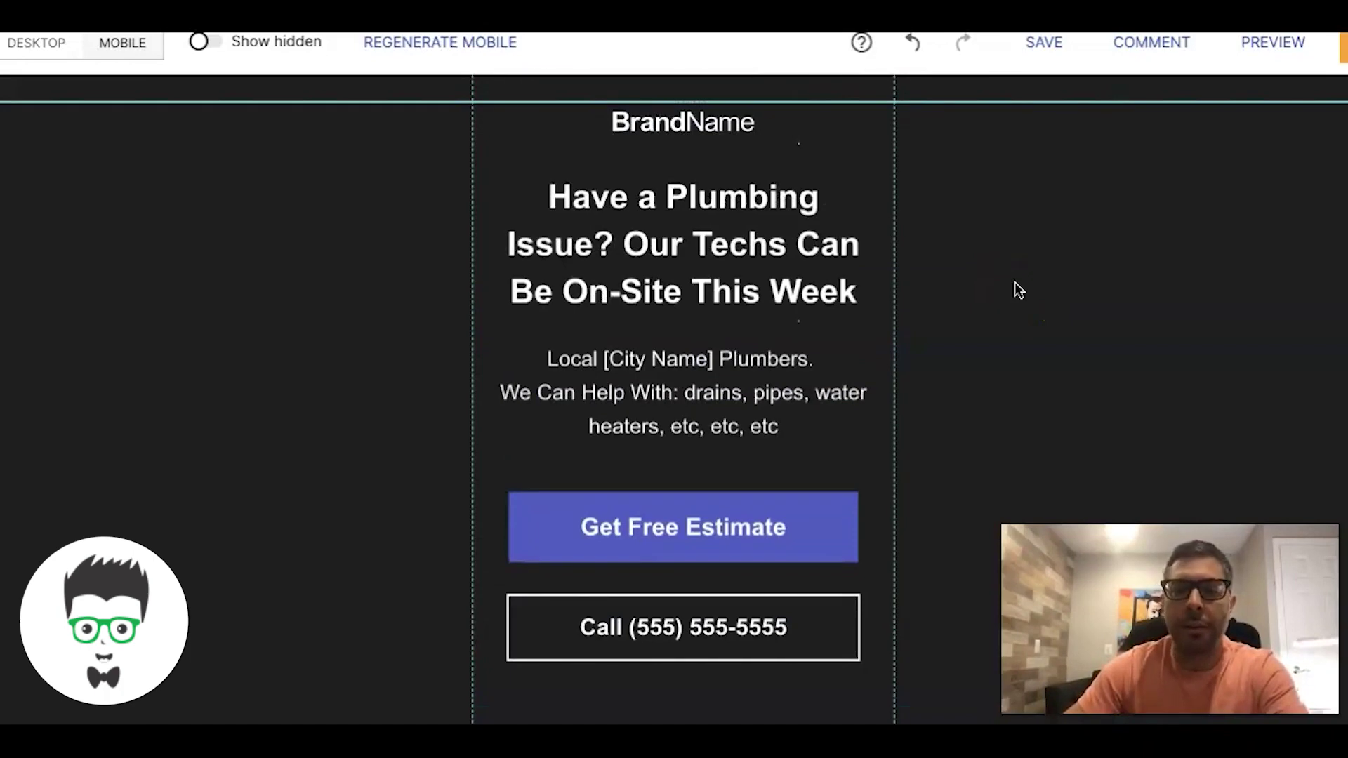
scroll(1076, 299, down, 1)
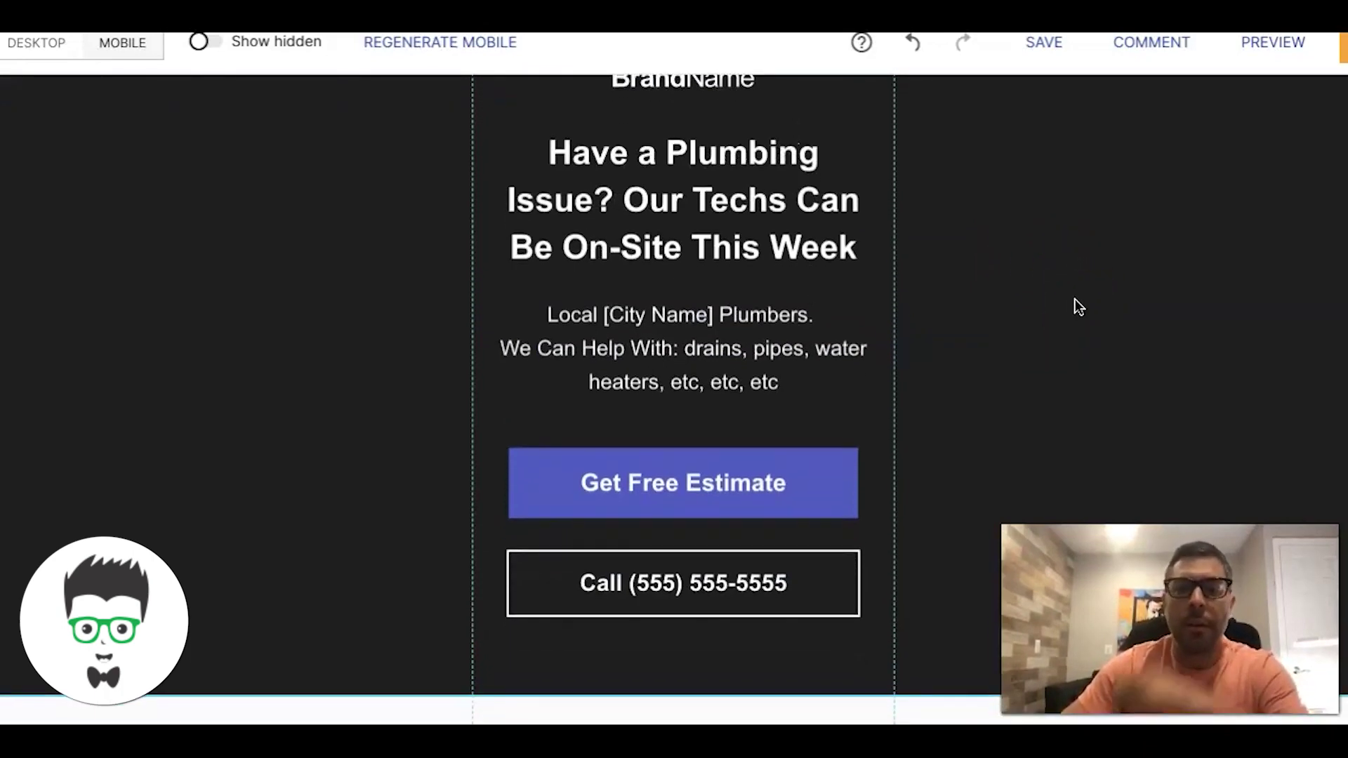
click(689, 506)
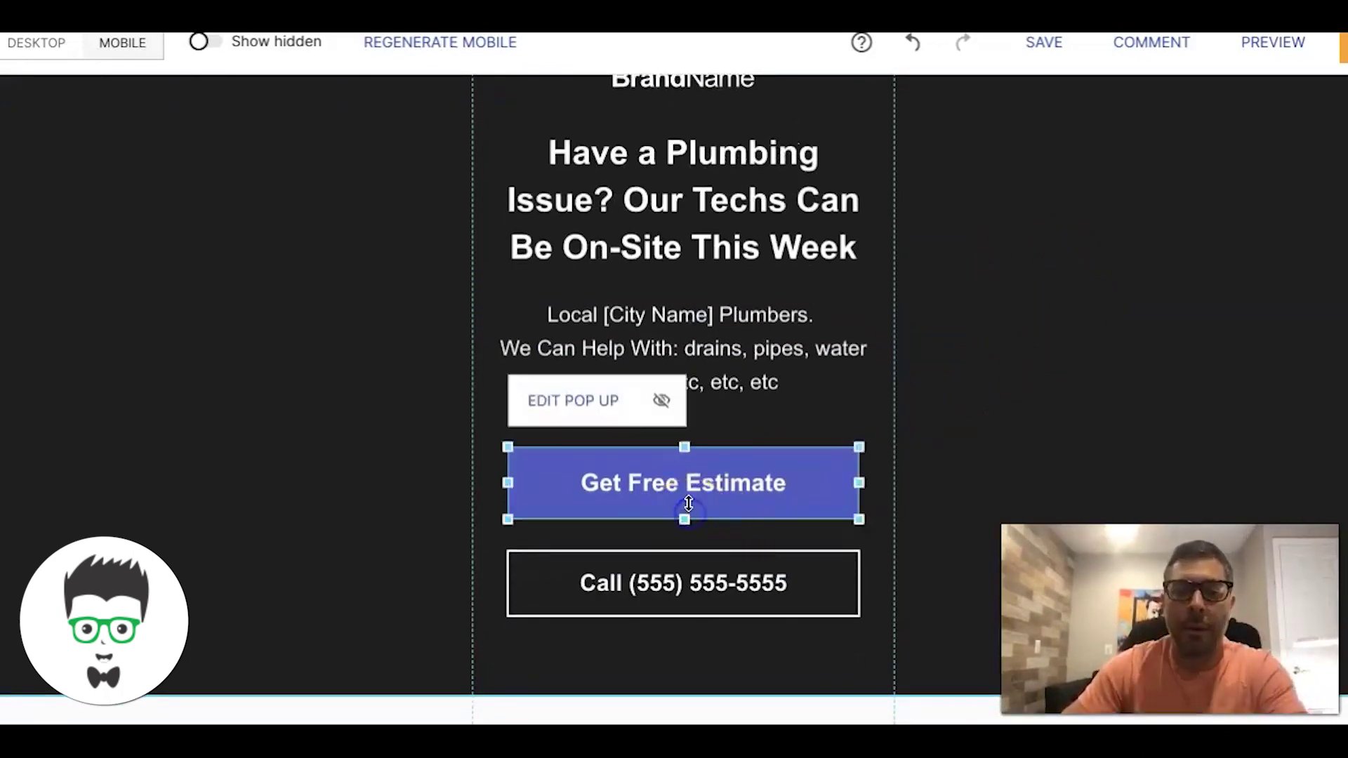
click(599, 420)
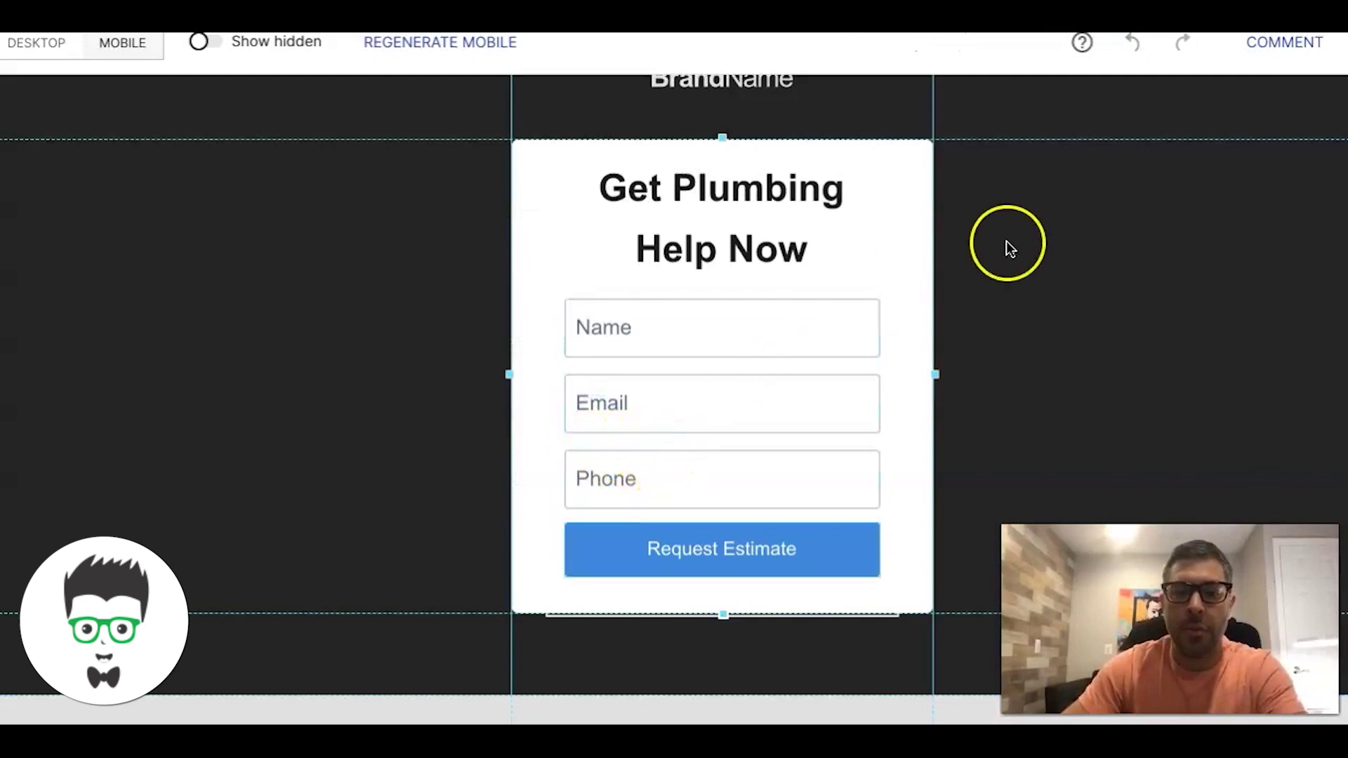
click(1043, 232)
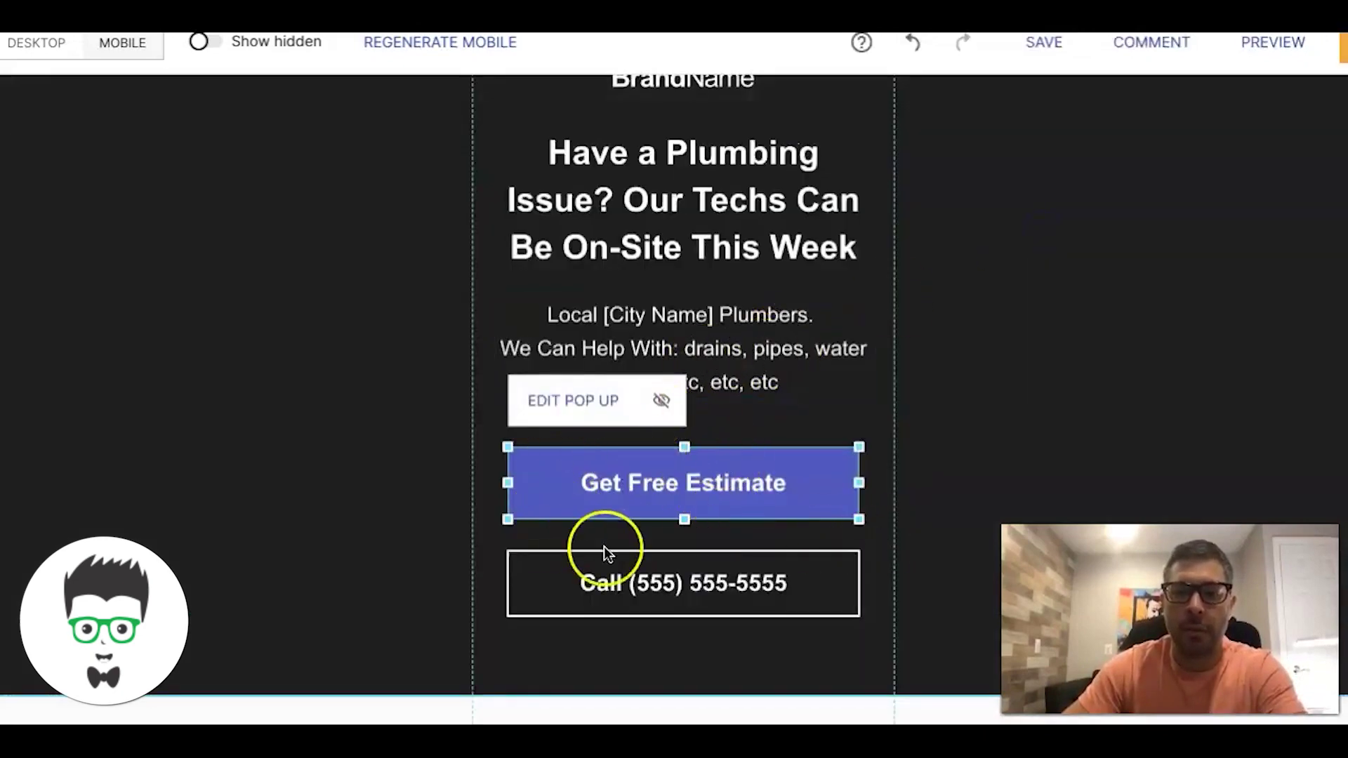
click(1017, 362)
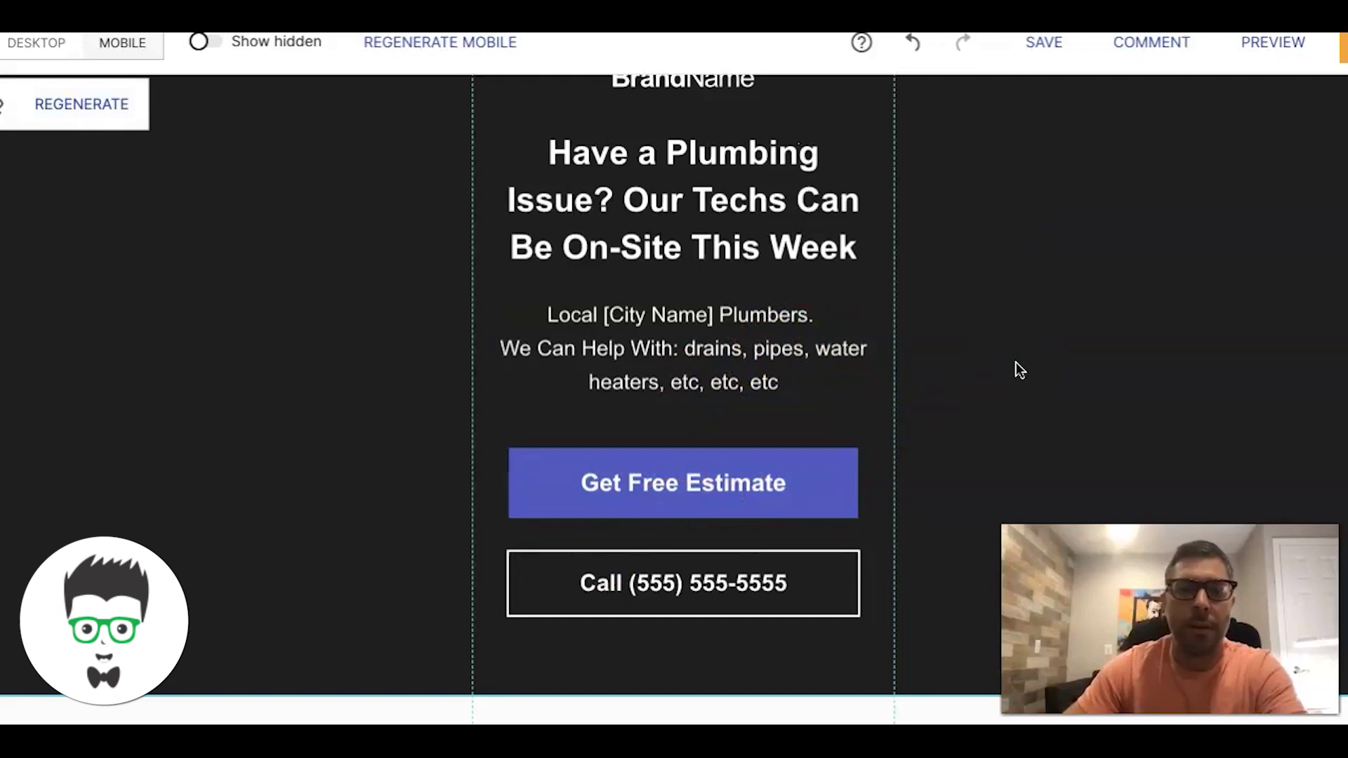
scroll(1017, 363, down, 1)
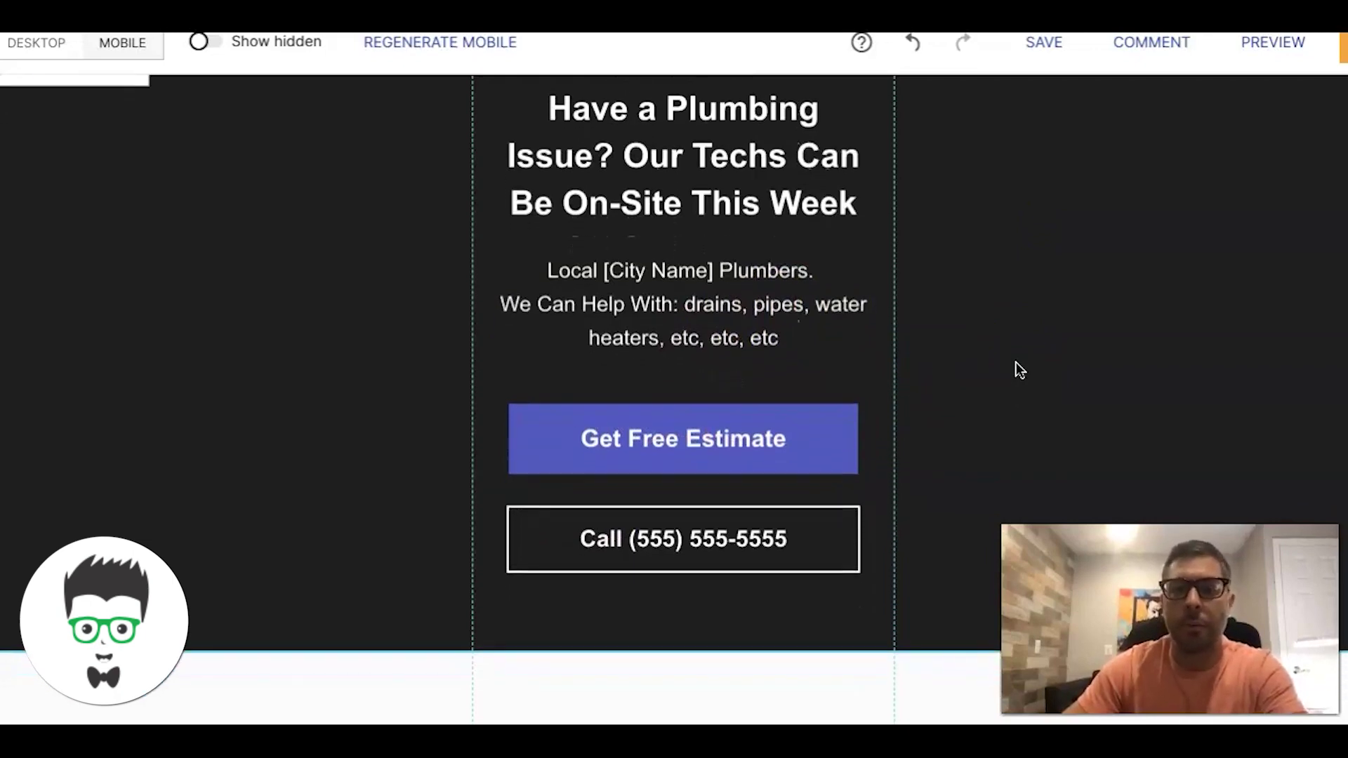
scroll(981, 345, down, 1)
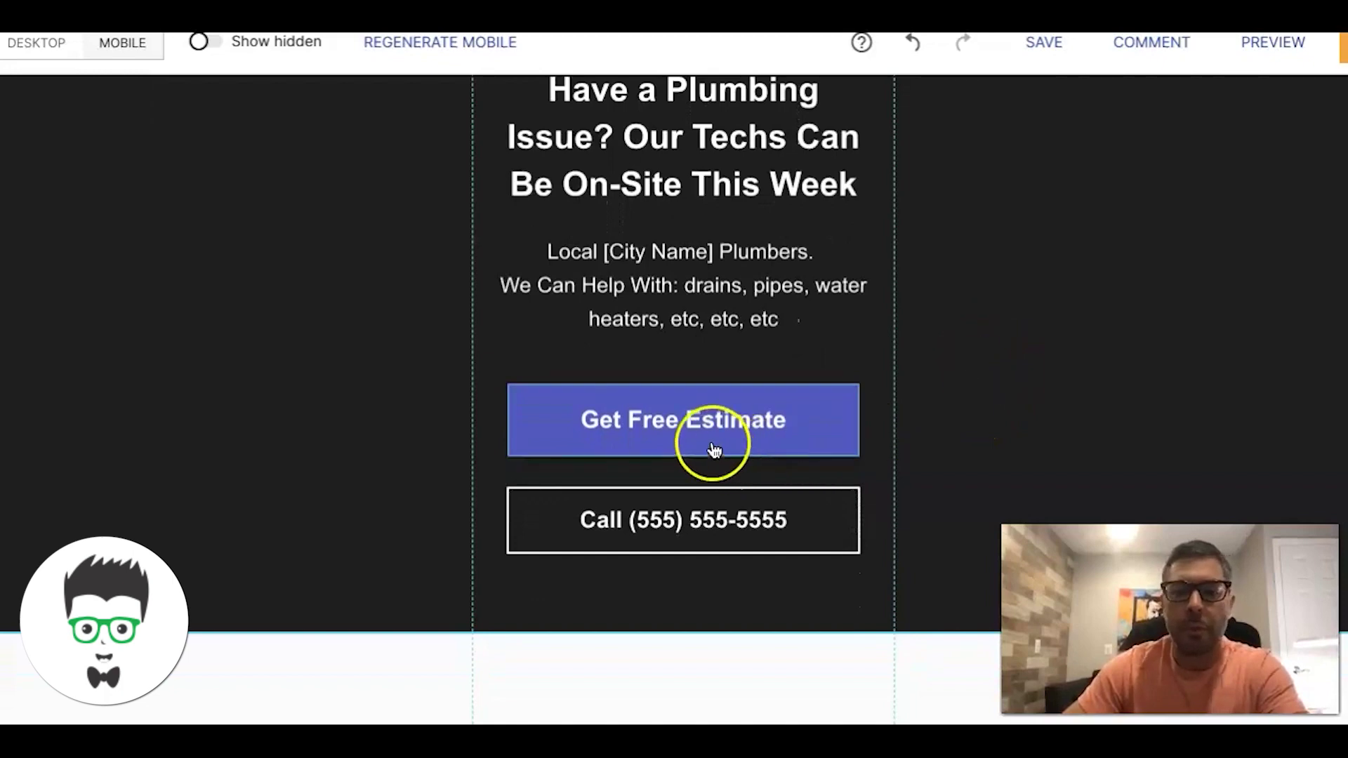
scroll(992, 333, up, 2)
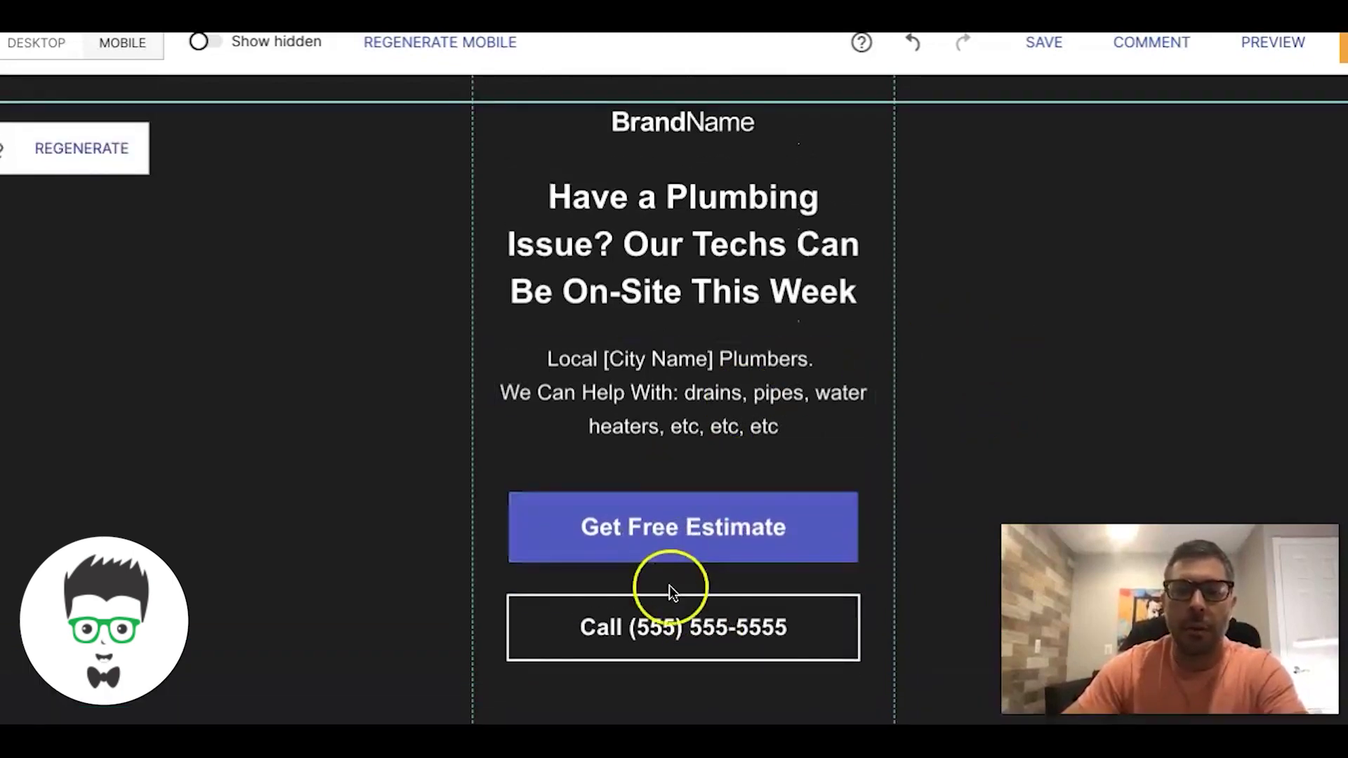
scroll(1085, 401, down, 2)
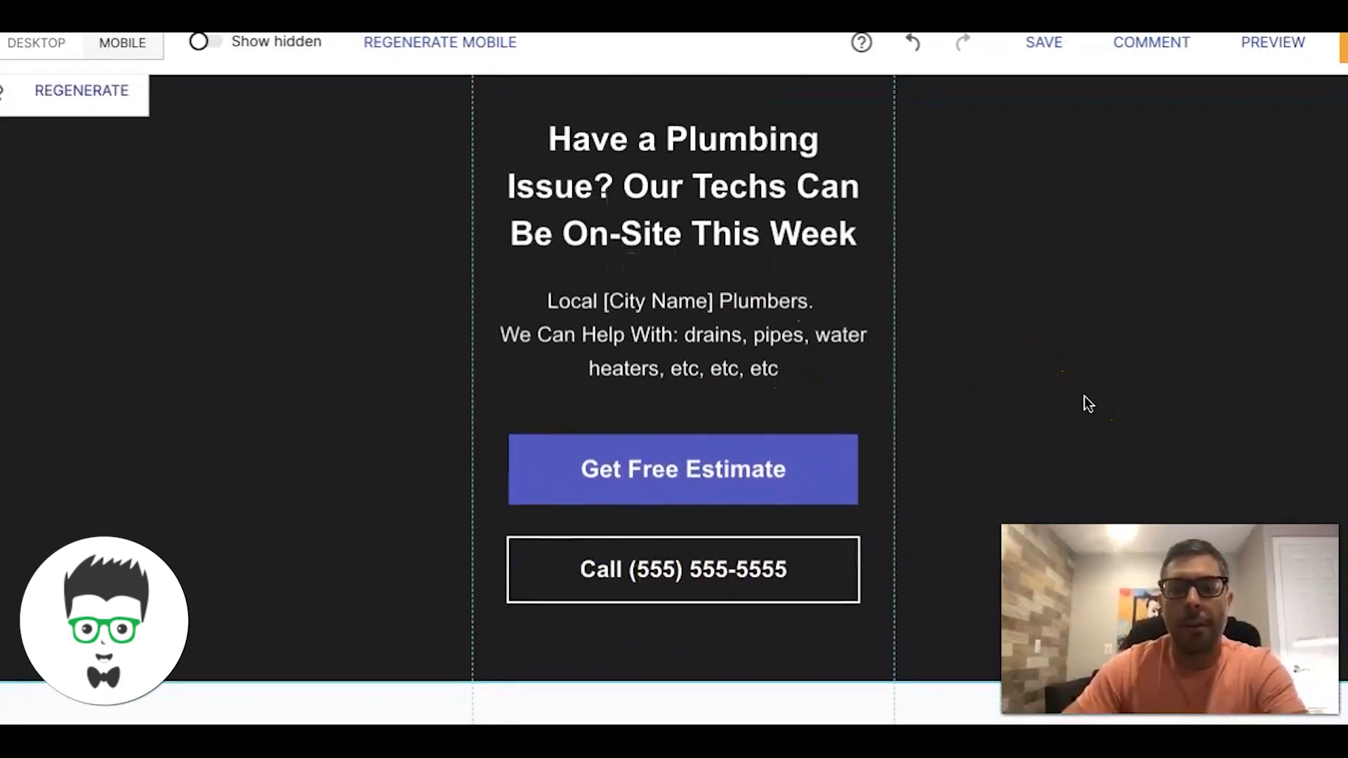
scroll(1088, 404, down, 1)
scroll(1087, 403, up, 1)
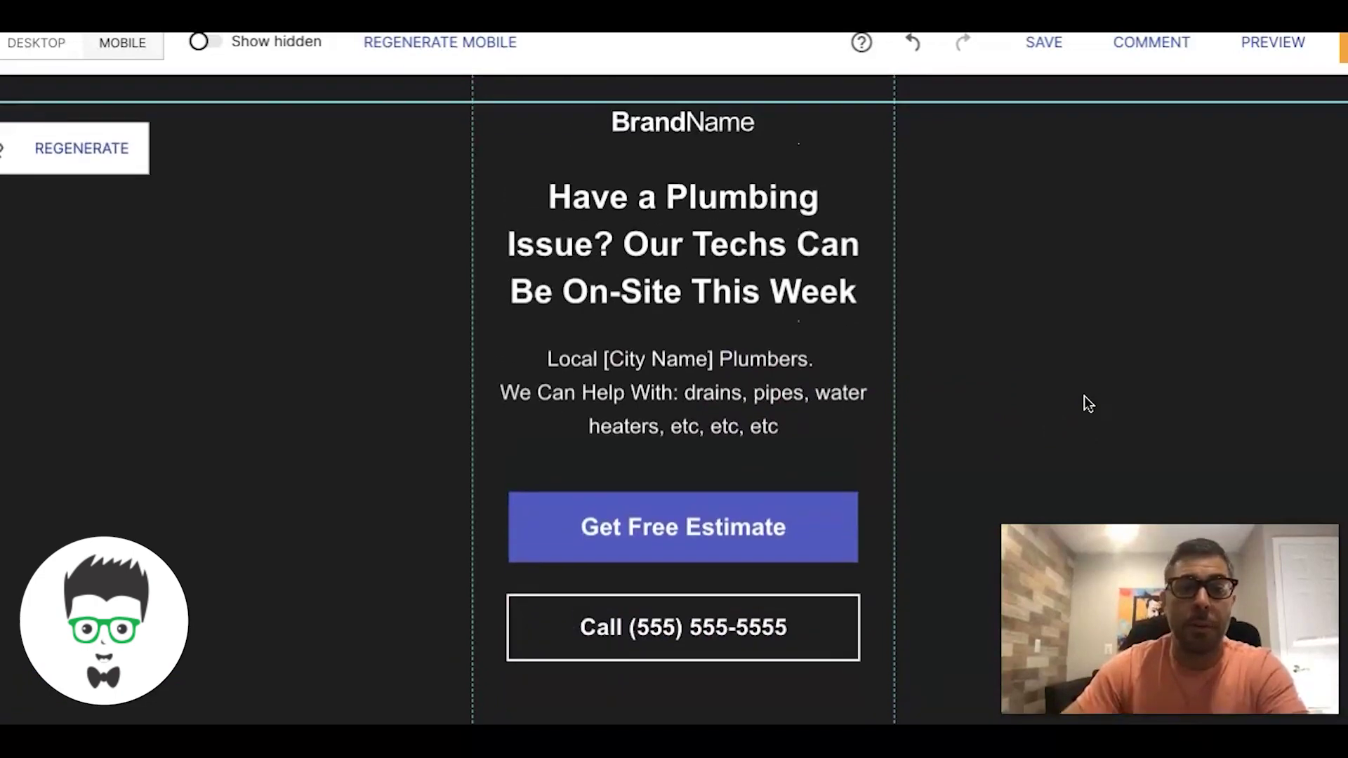
scroll(1087, 403, down, 8)
scroll(1086, 401, down, 10)
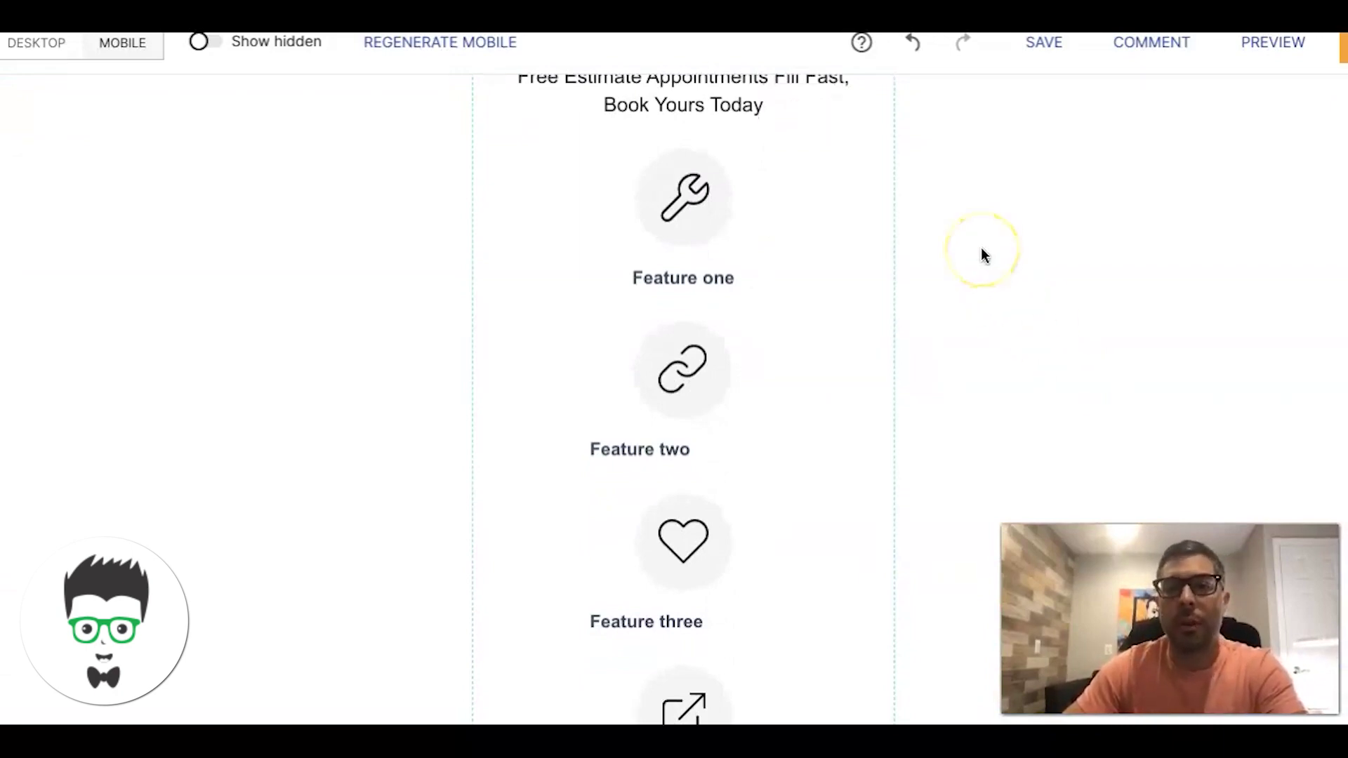
scroll(1022, 298, down, 2)
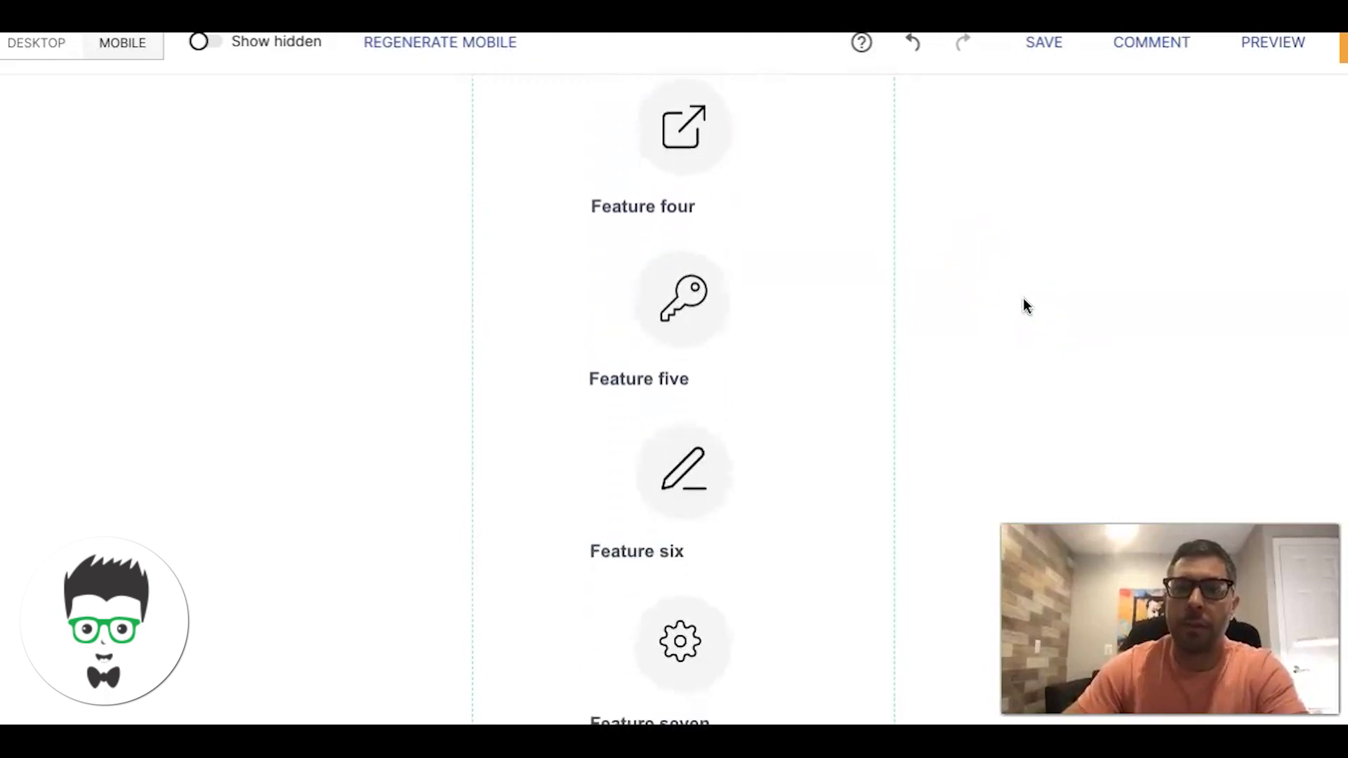
scroll(1024, 301, down, 15)
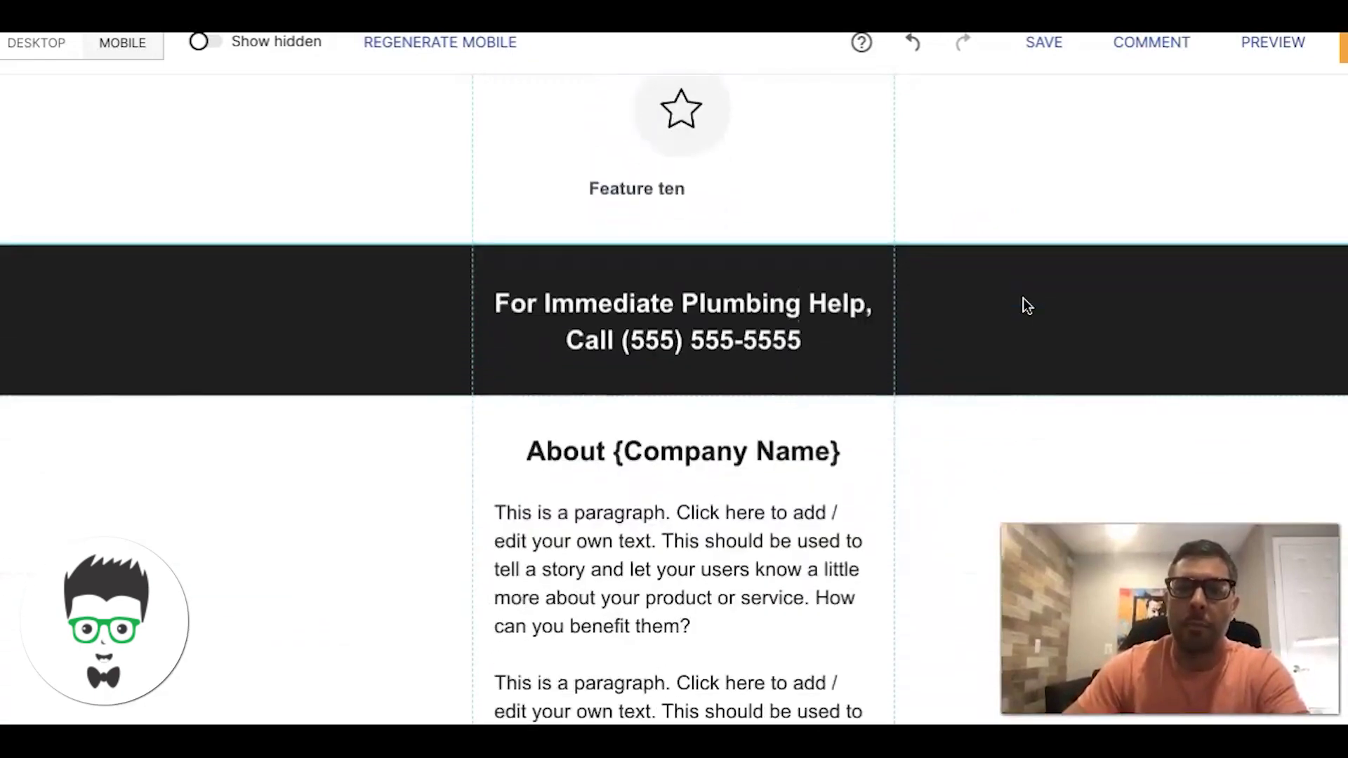
scroll(1024, 299, down, 10)
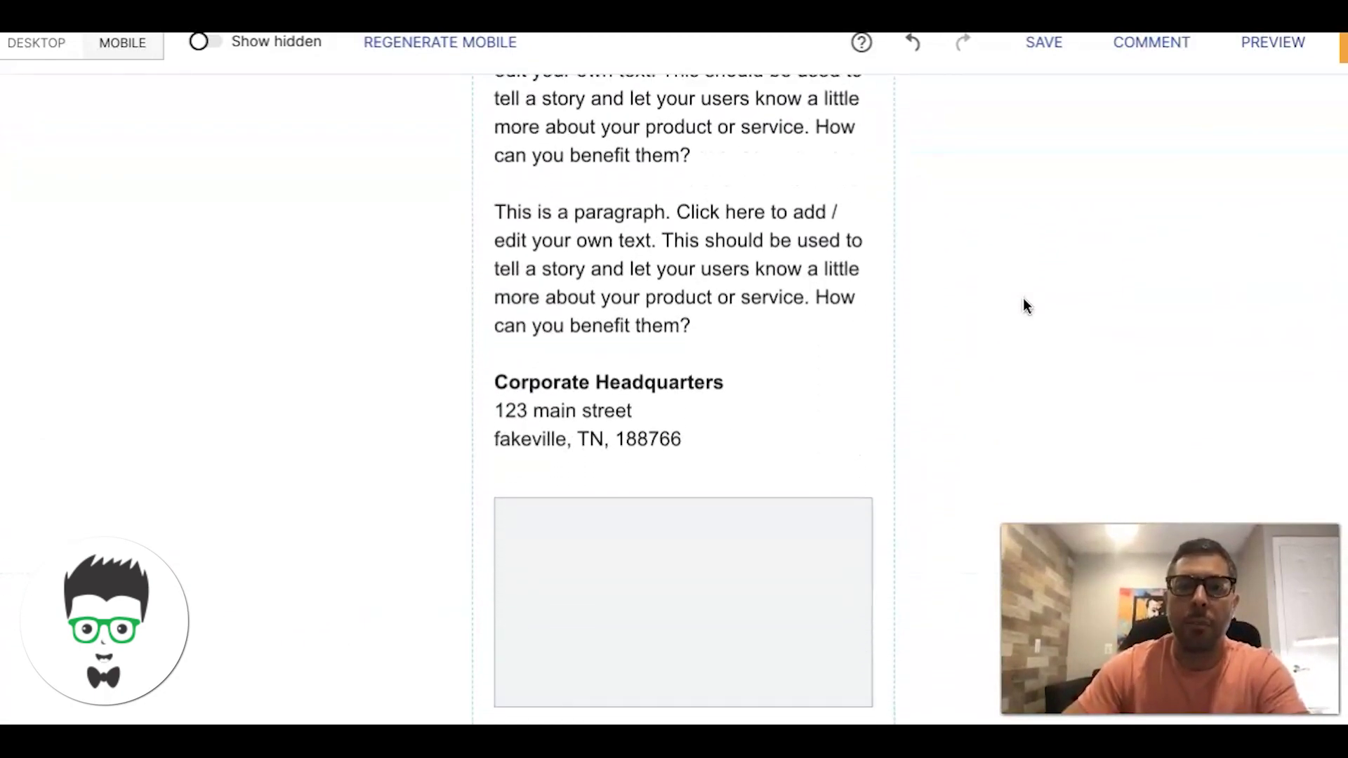
scroll(1024, 299, down, 18)
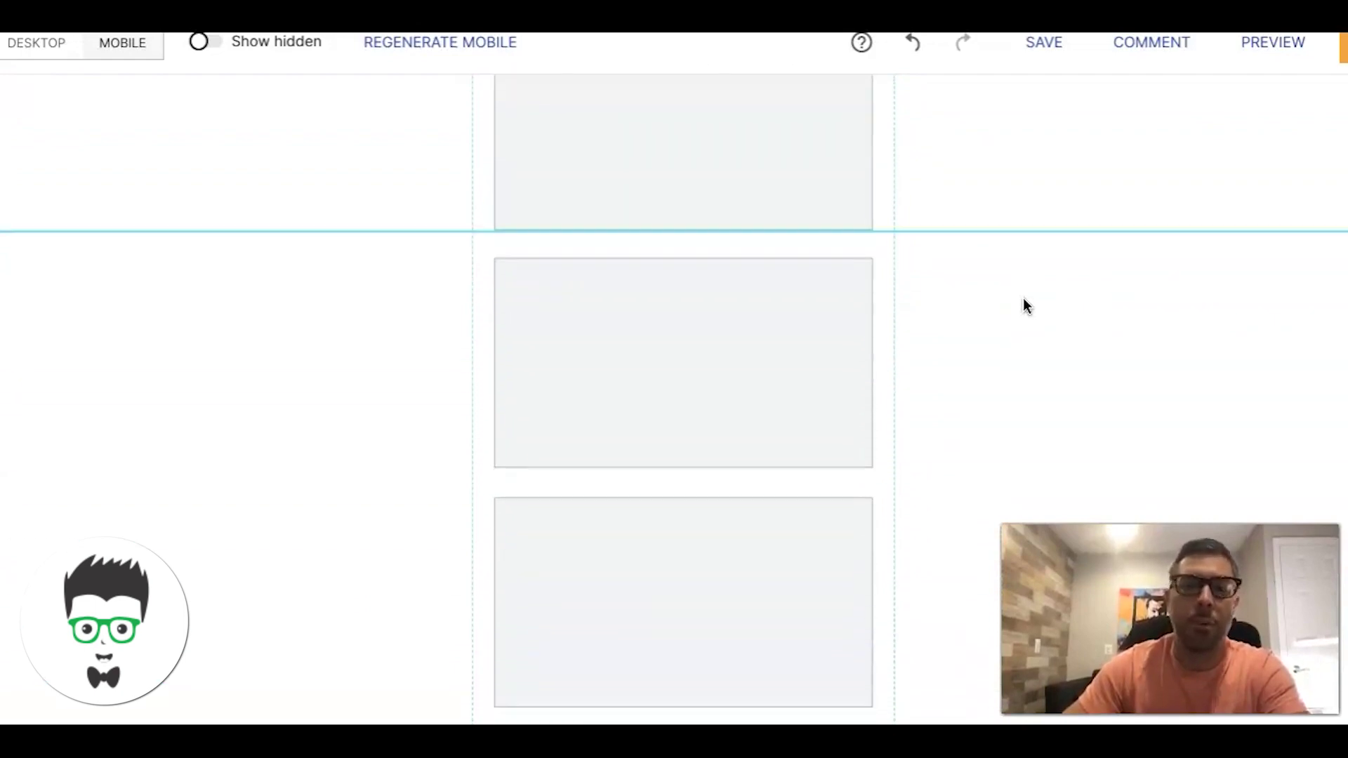
scroll(1024, 307, down, 15)
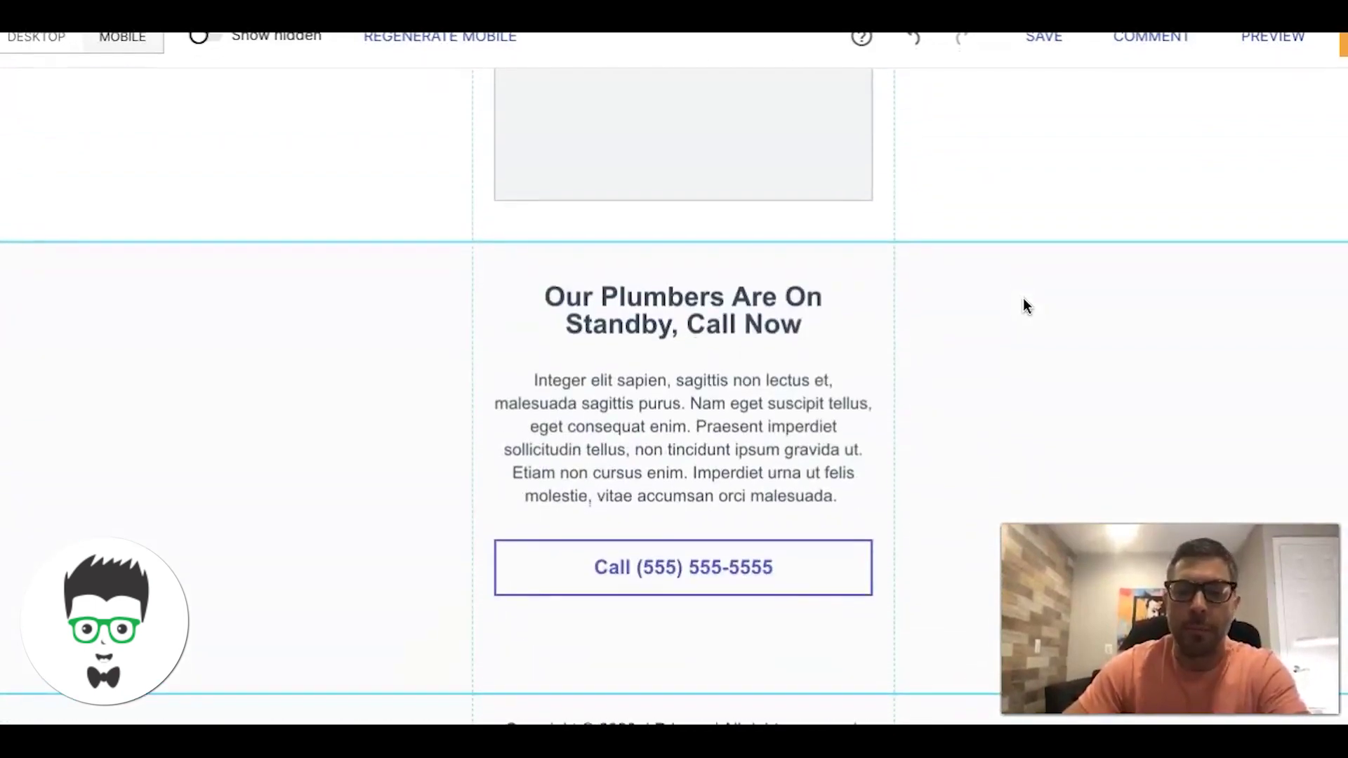
scroll(1024, 303, up, 5)
scroll(1024, 306, up, 20)
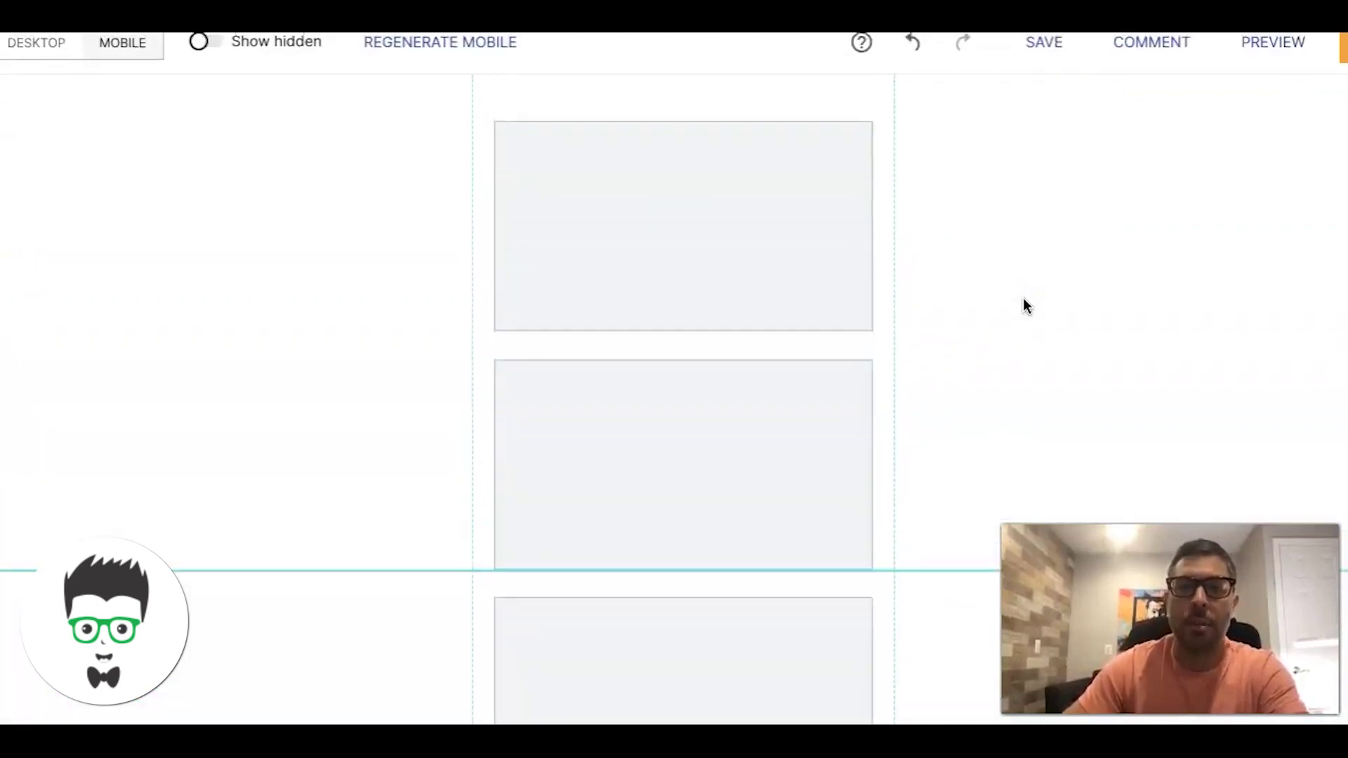
scroll(1024, 306, up, 20)
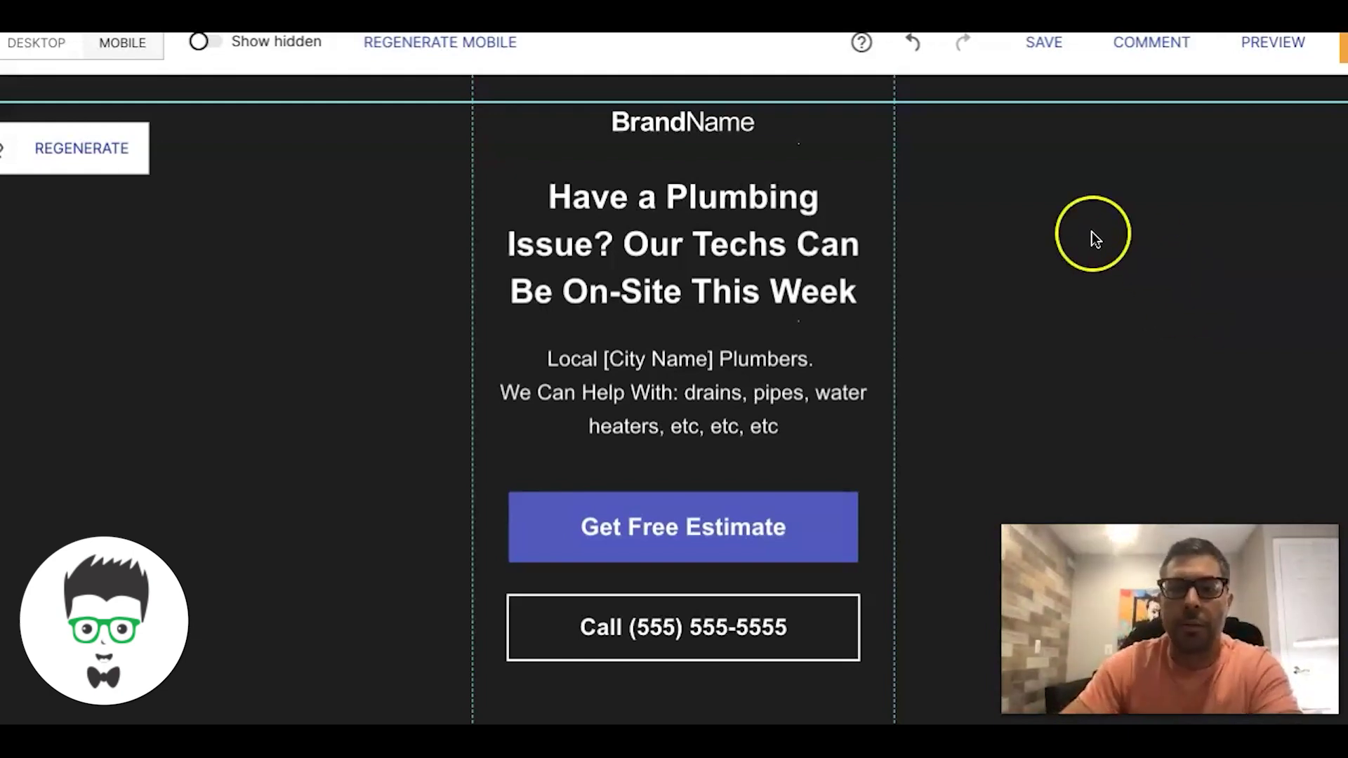
scroll(956, 391, down, 5)
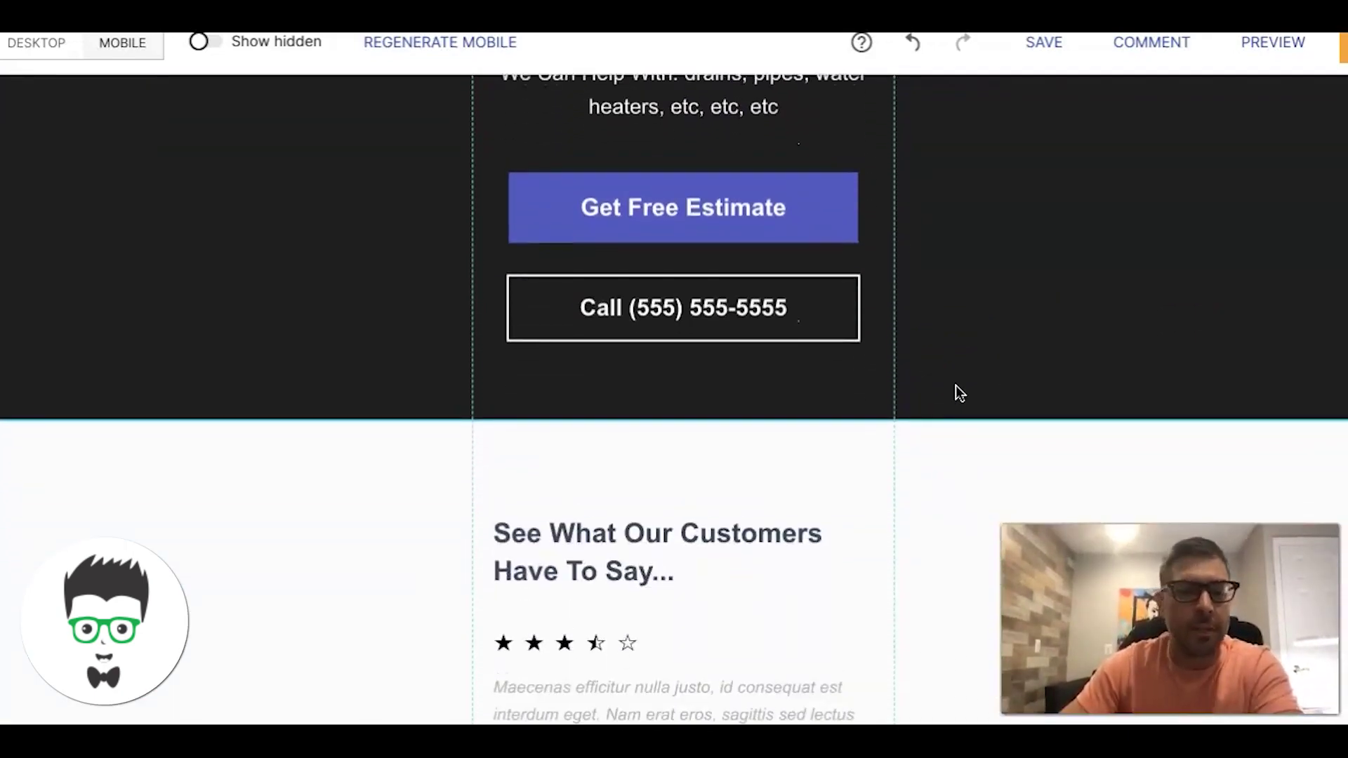
scroll(957, 390, up, 5)
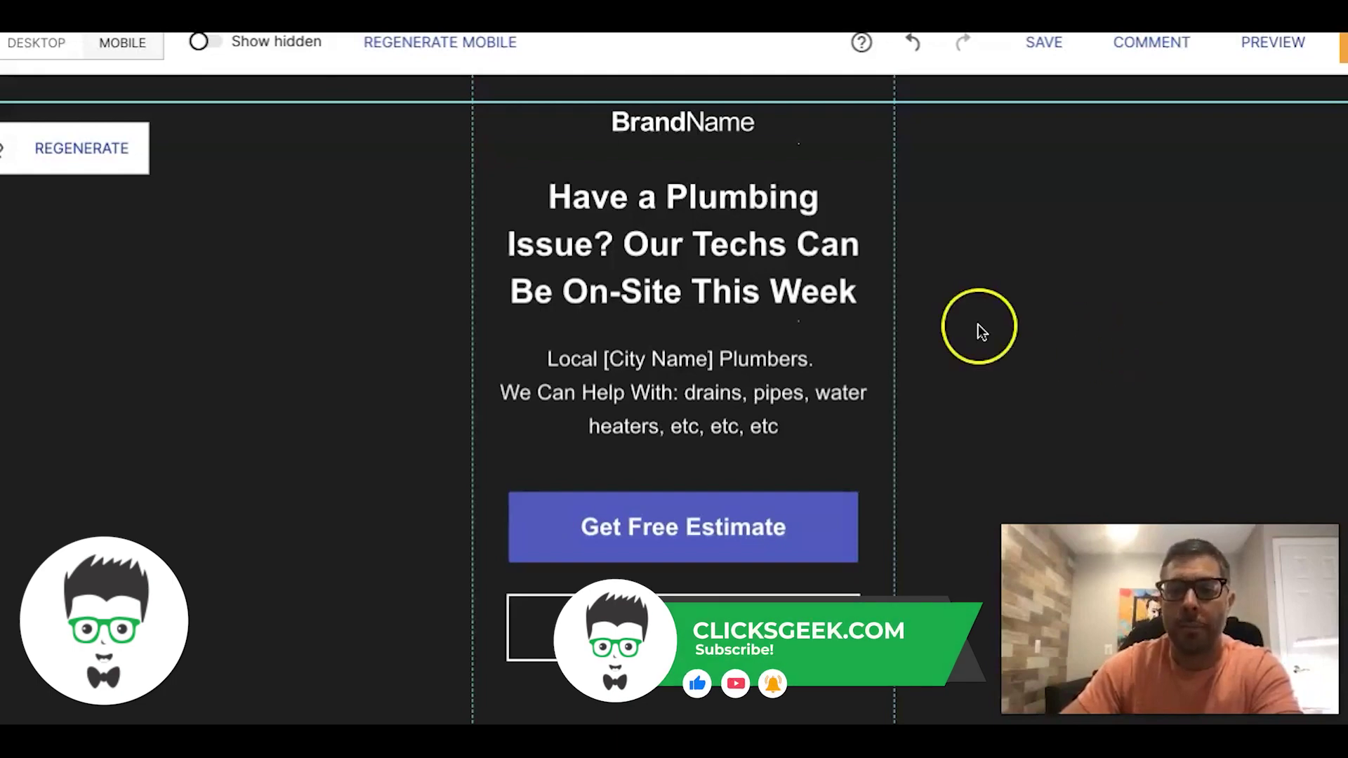
scroll(974, 325, down, 1)
scroll(974, 324, up, 1)
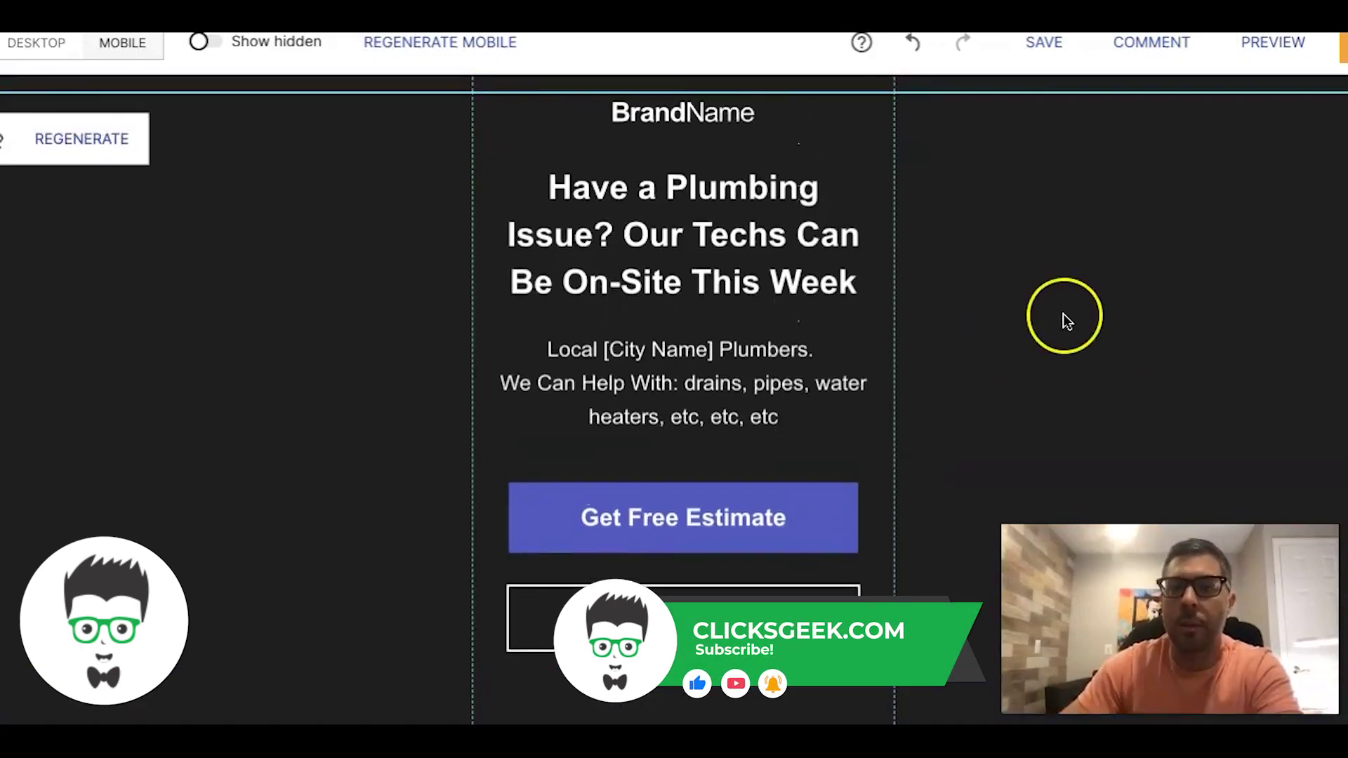